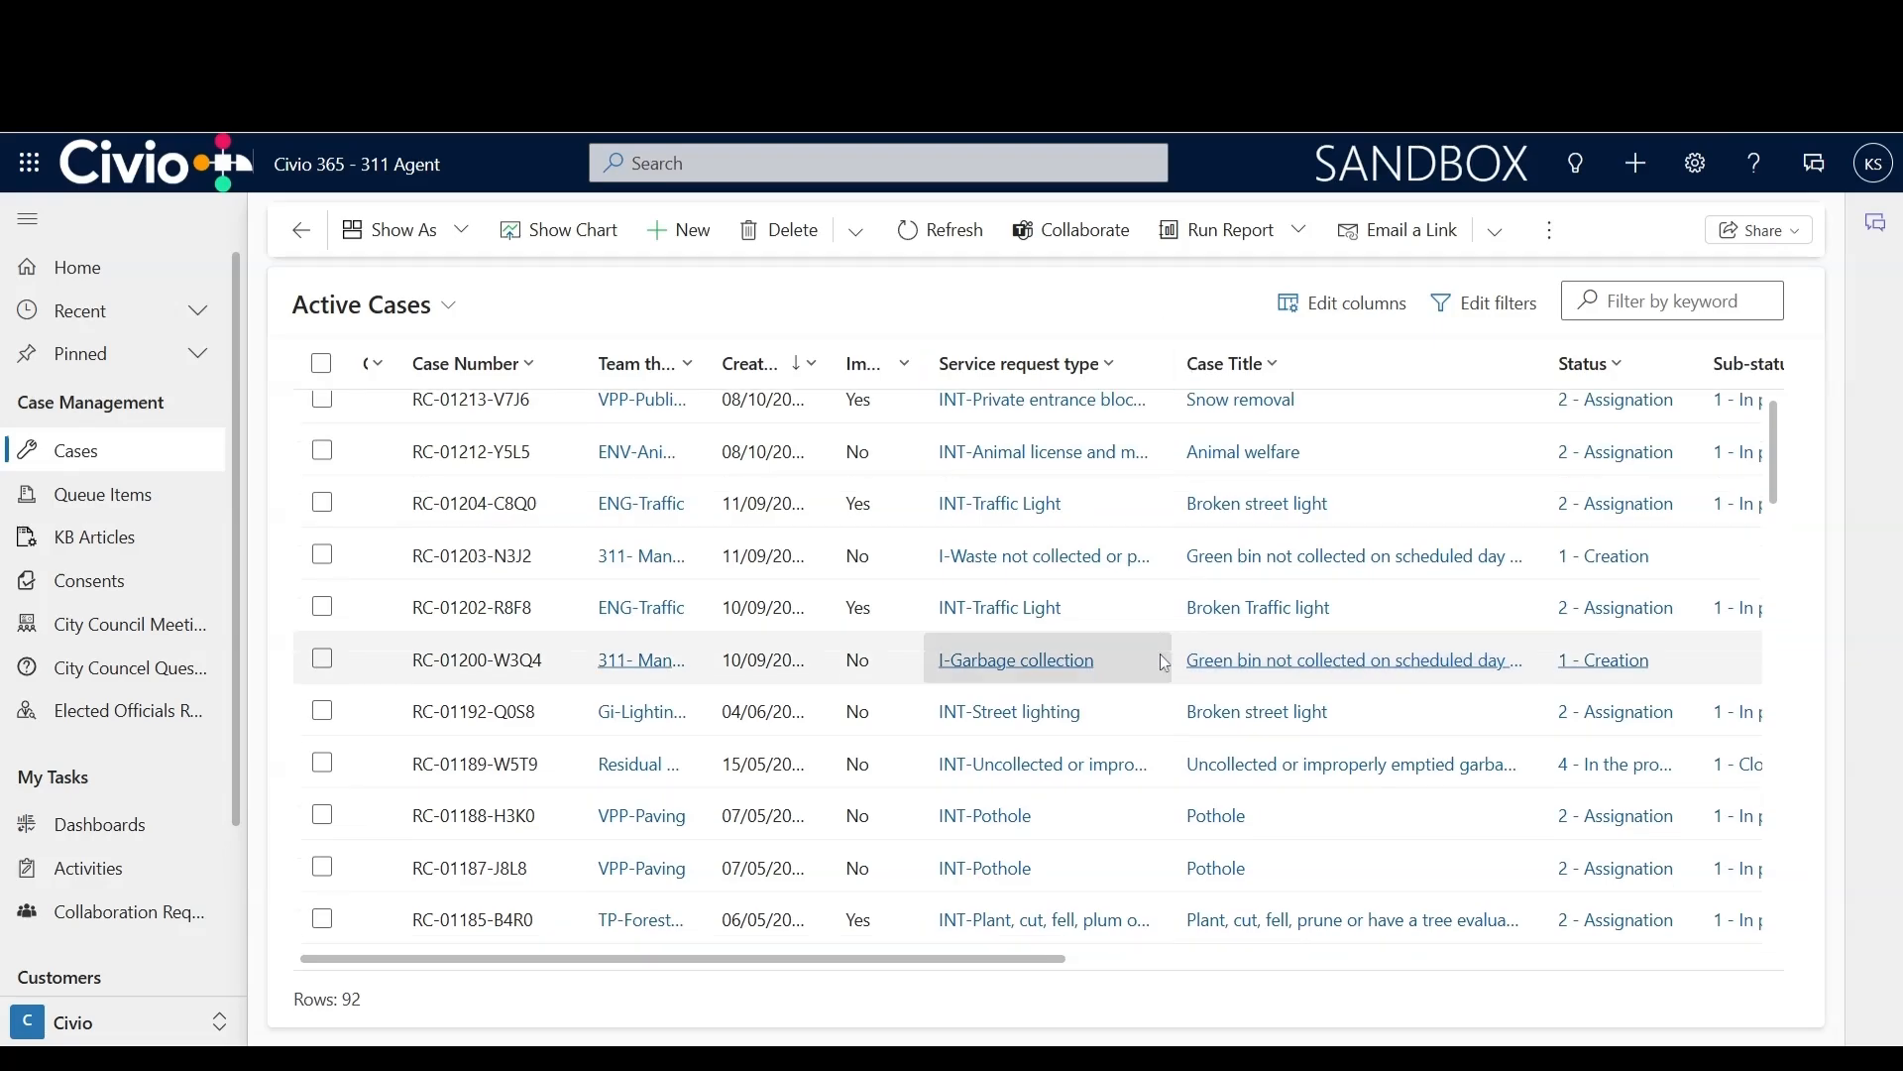
Examine the Active Cases list, comparing service request types, responsible teams and statuses
scroll(1162, 662, down, 3)
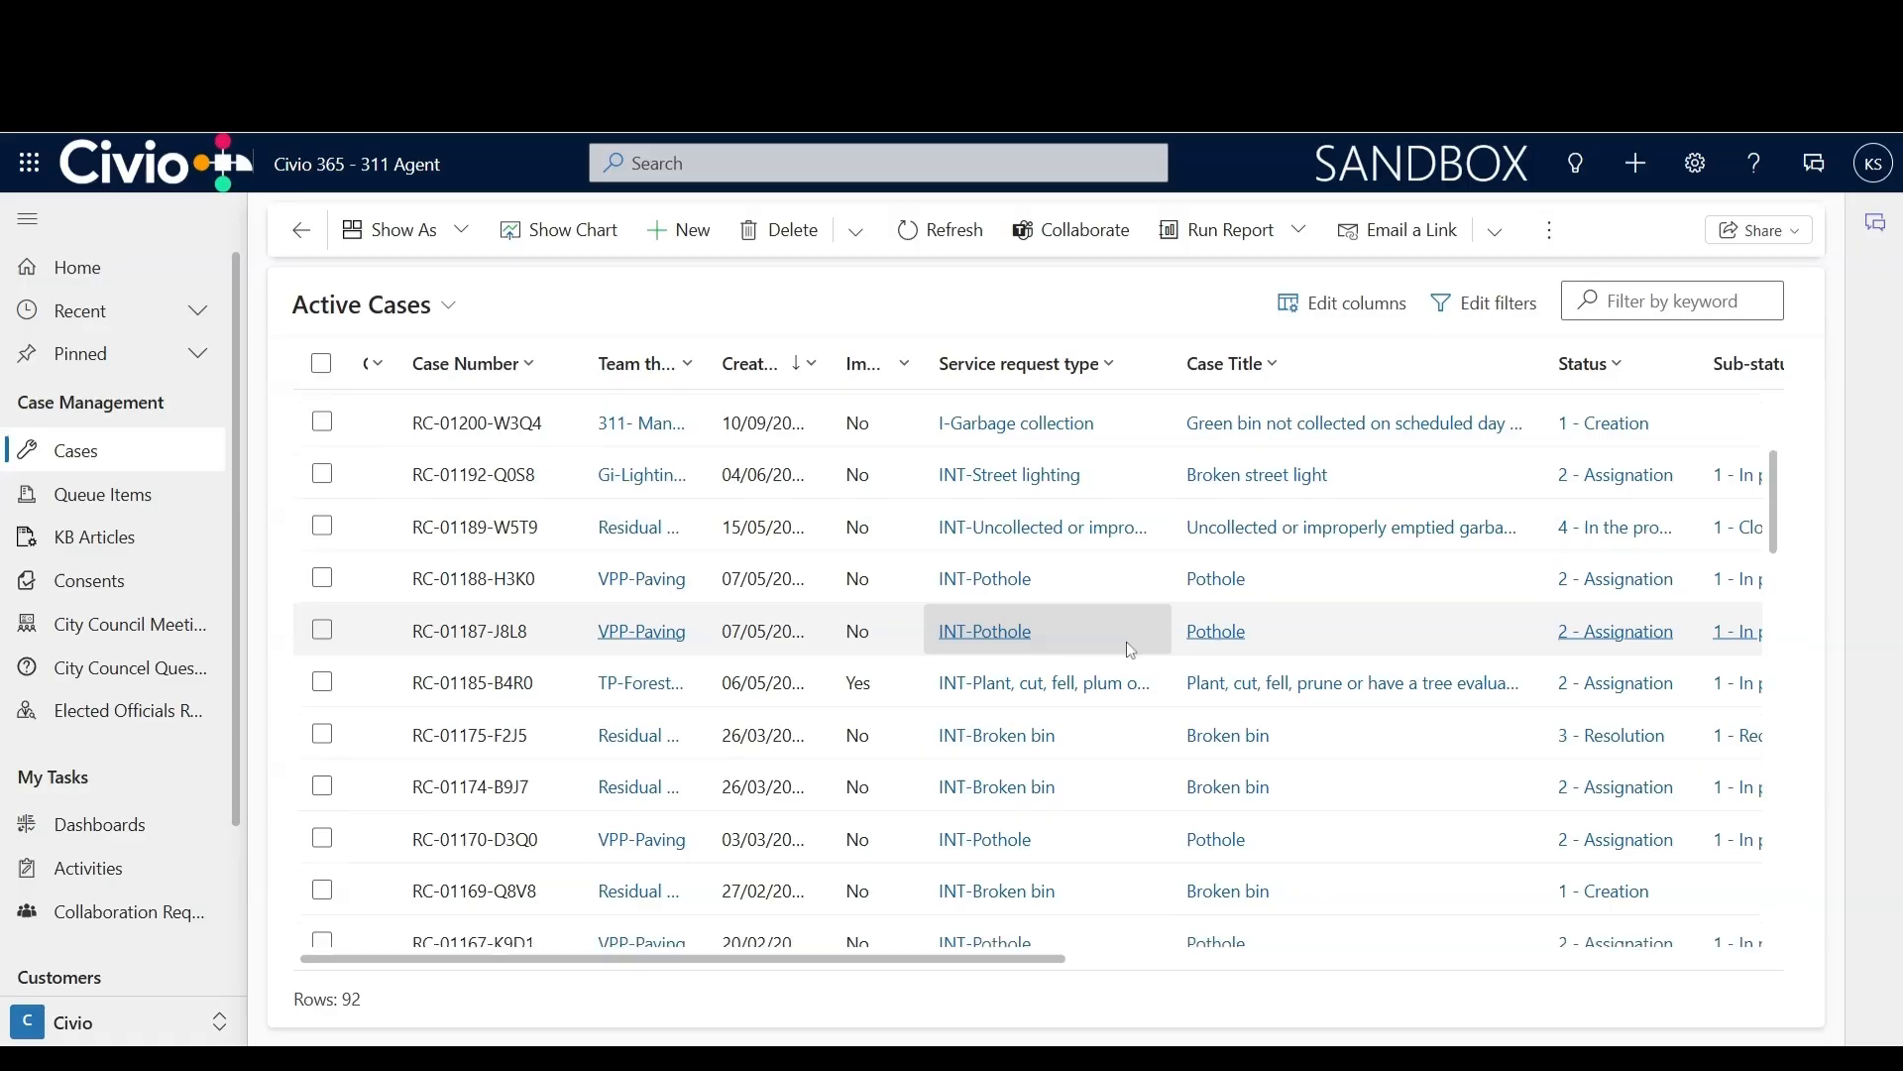
scroll(1128, 674, down, 1)
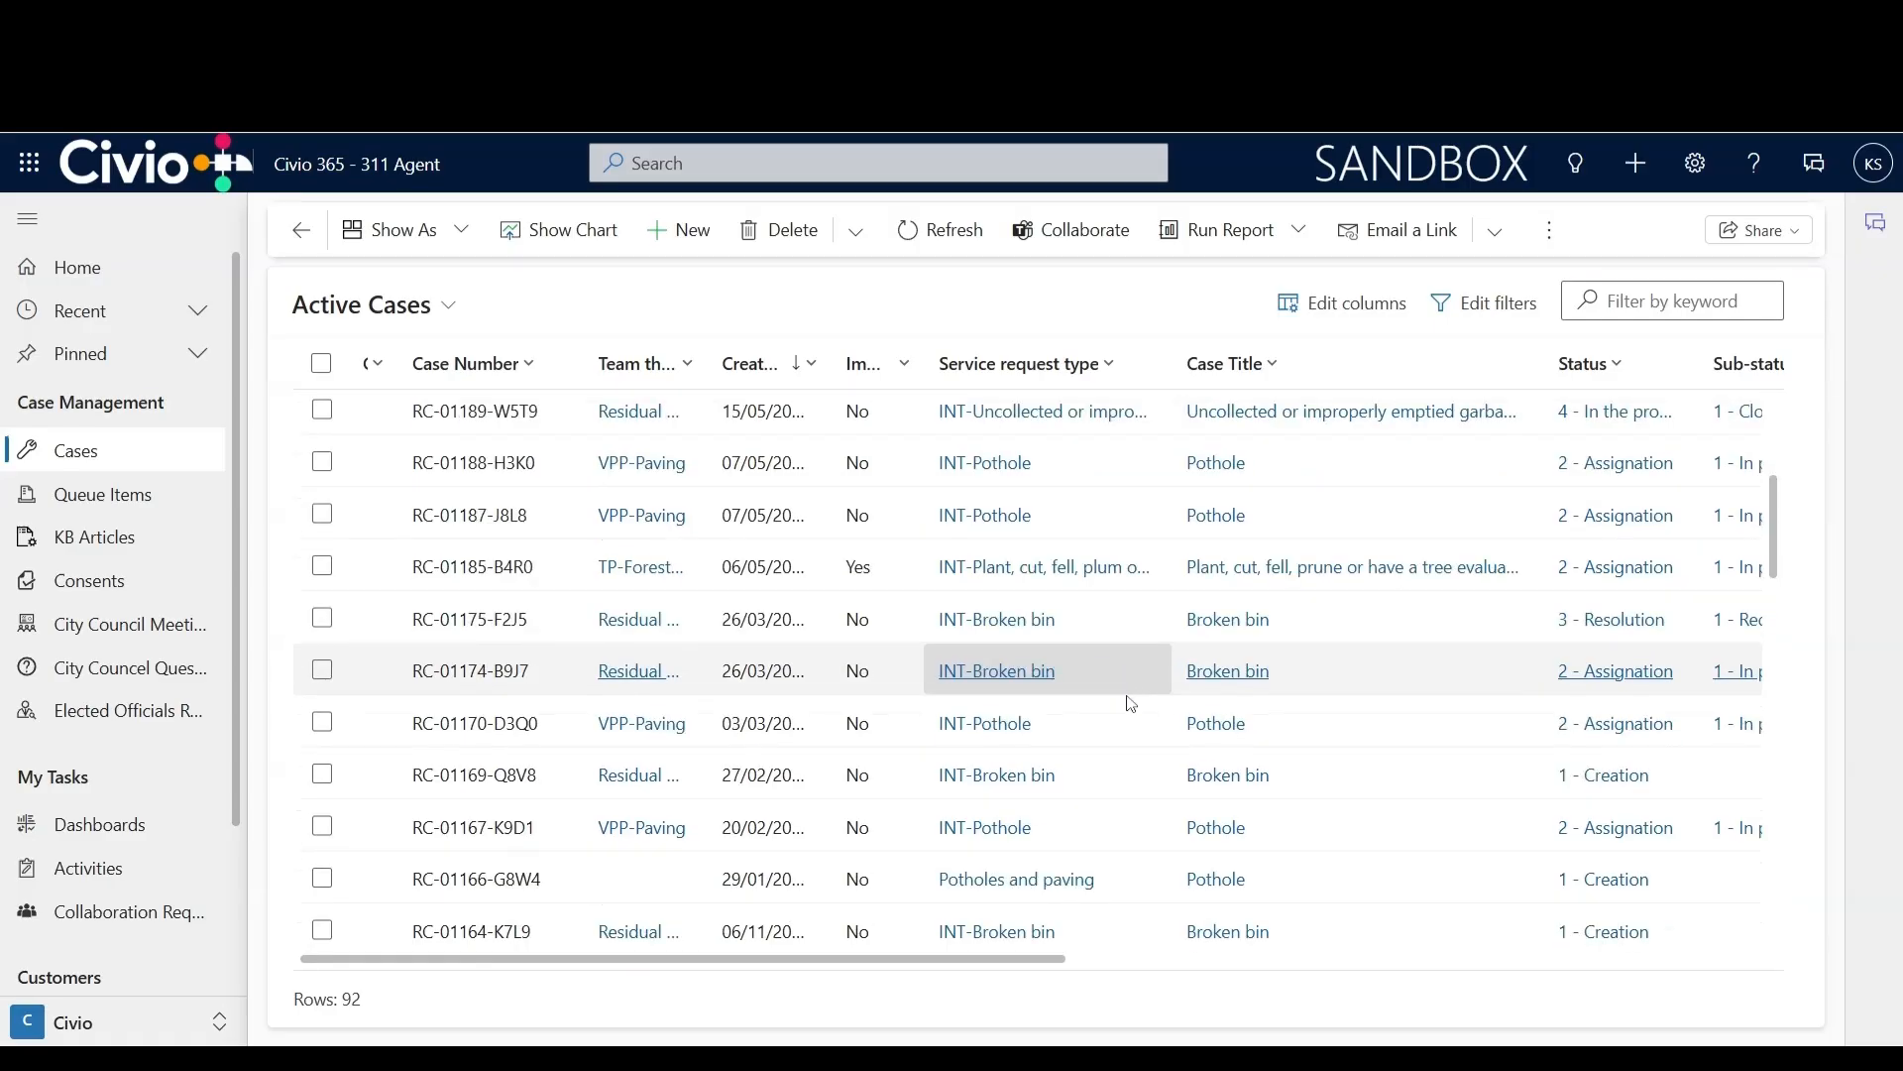
scroll(1126, 692, down, 1)
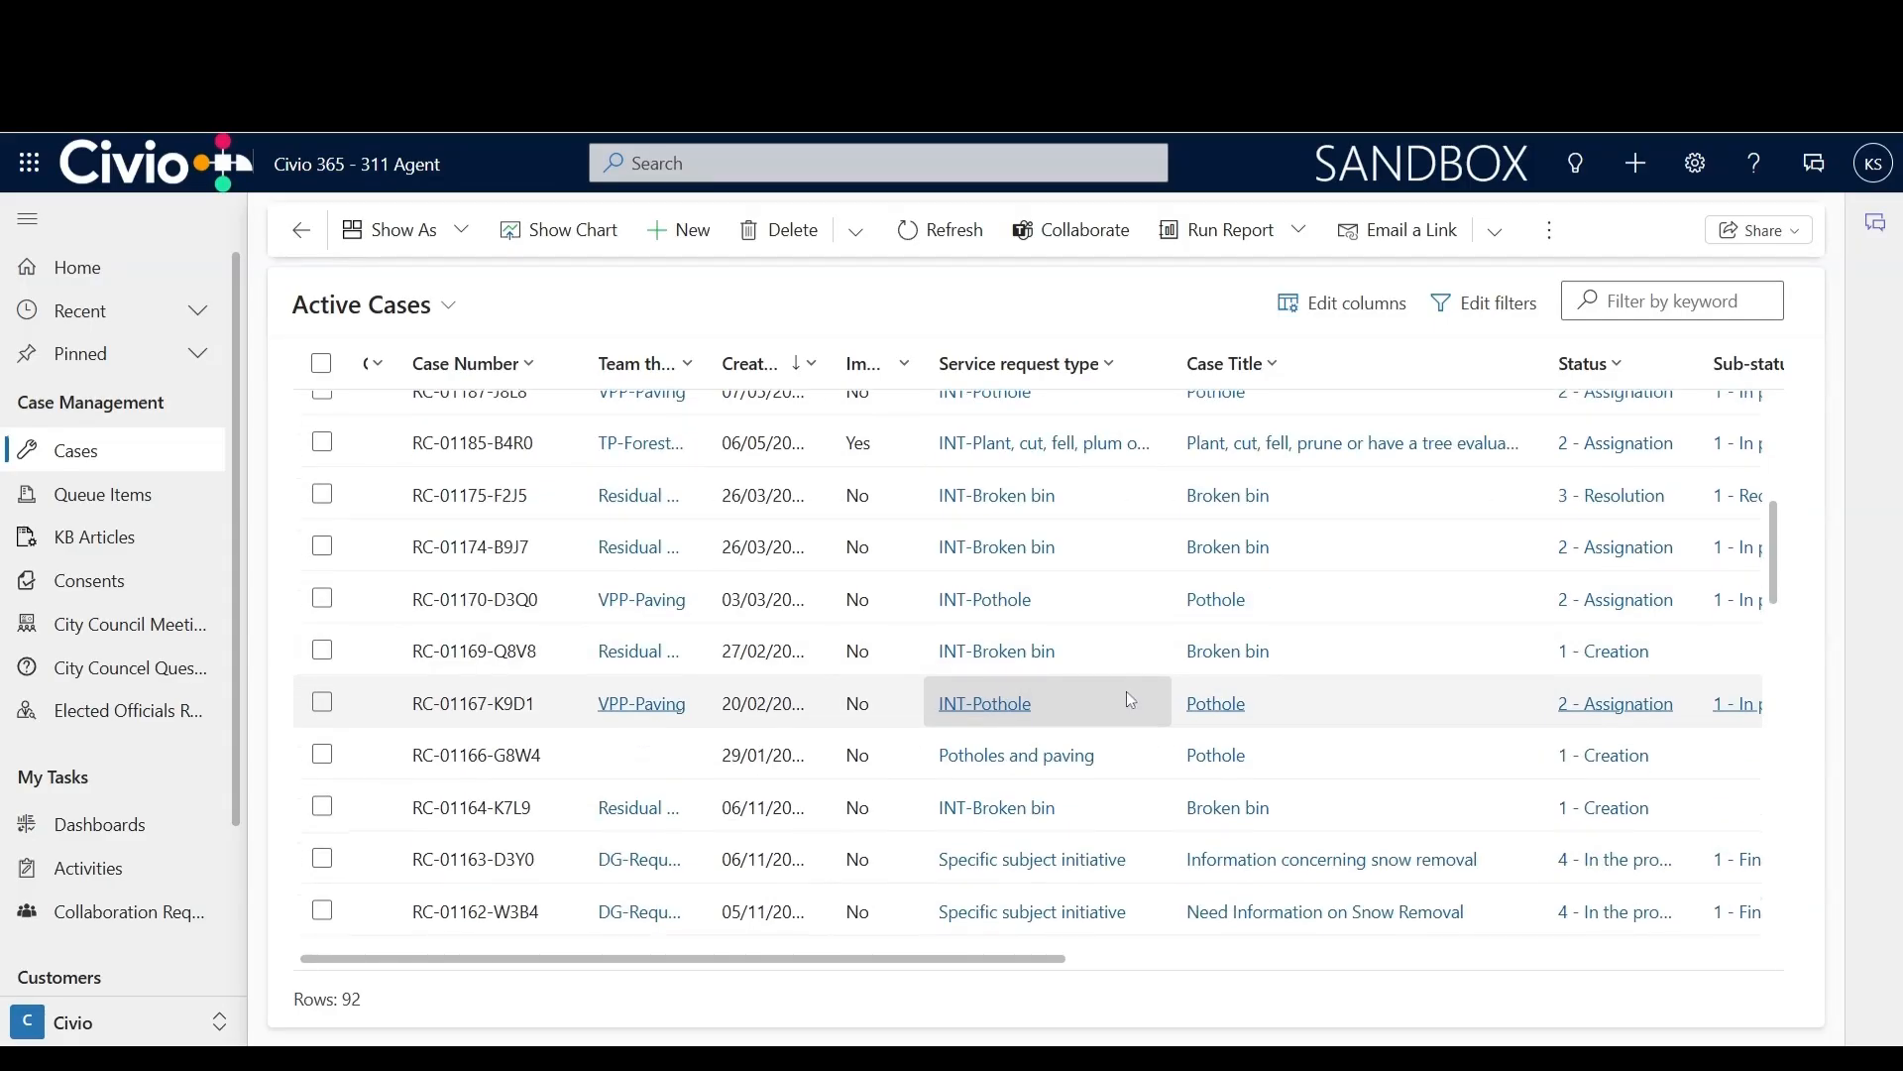
scroll(1124, 692, down, 1)
scroll(1127, 699, up, 1)
scroll(1109, 698, up, 2)
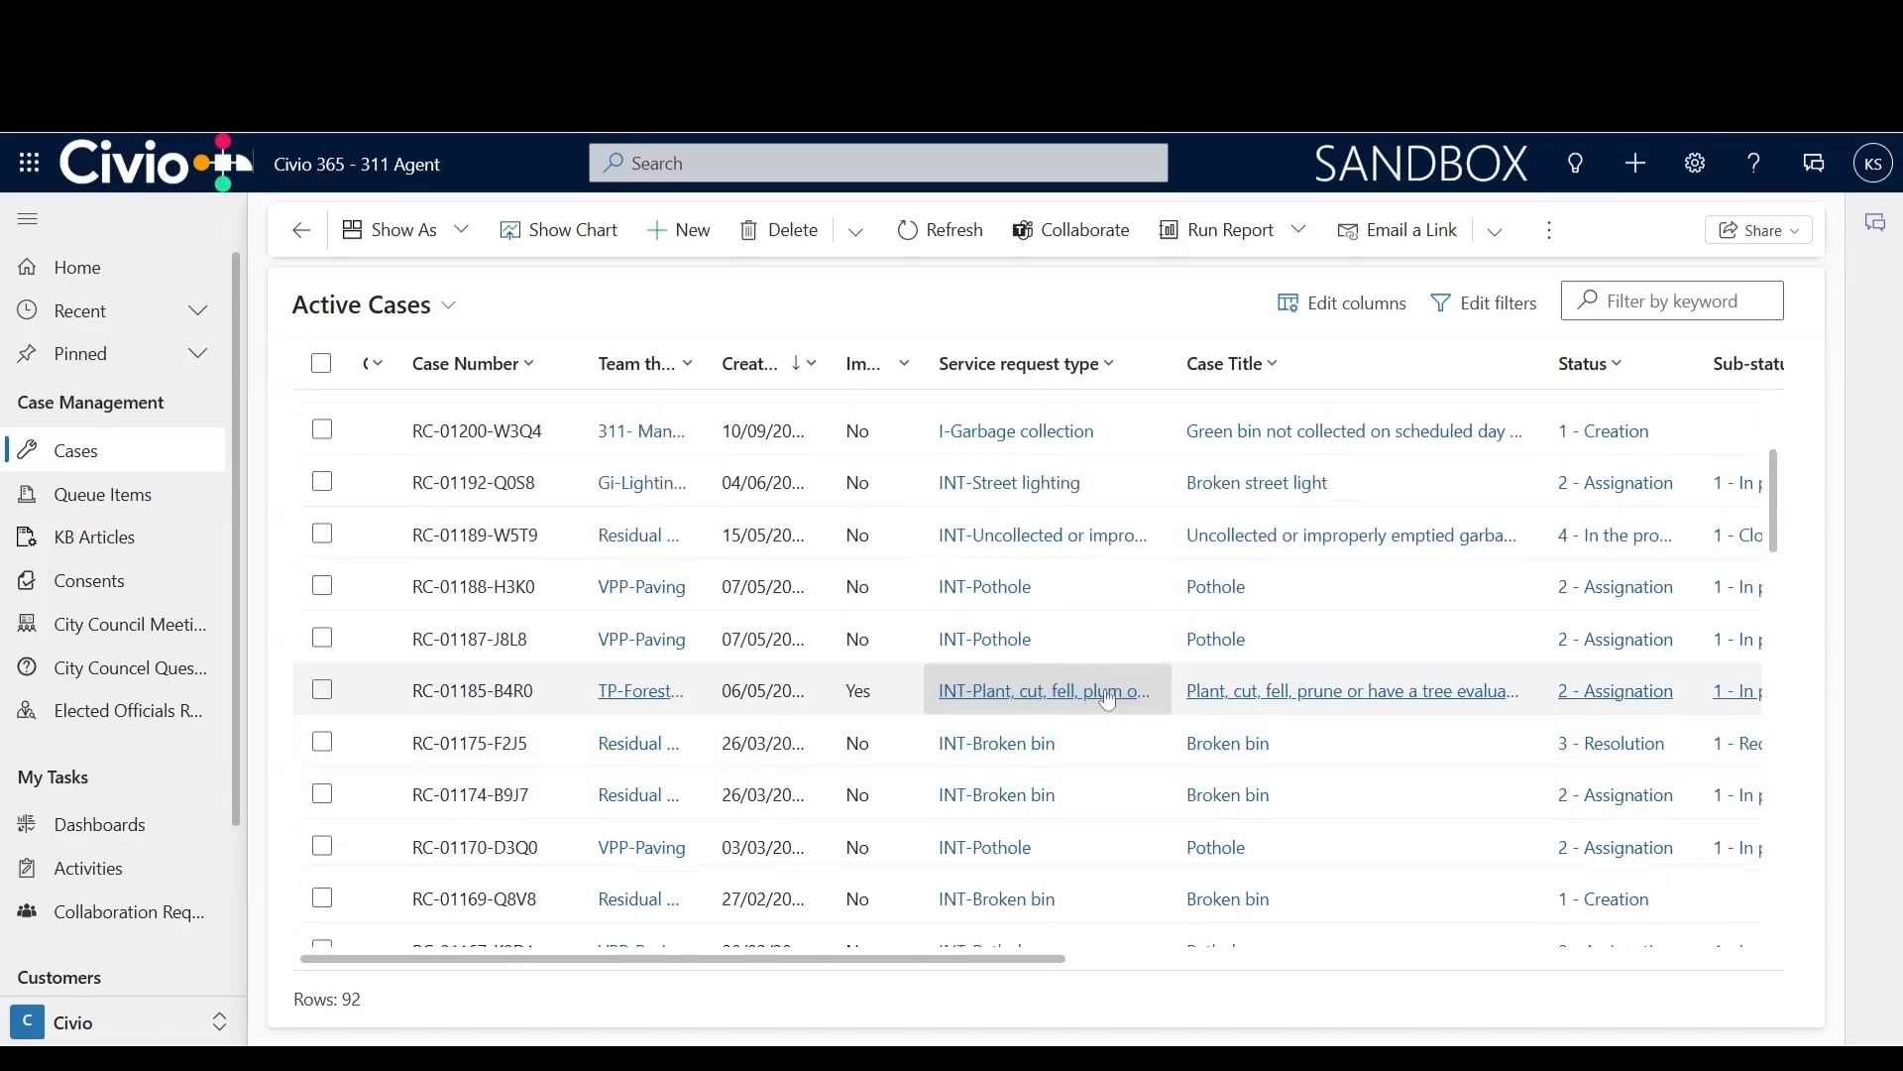
scroll(1107, 699, up, 2)
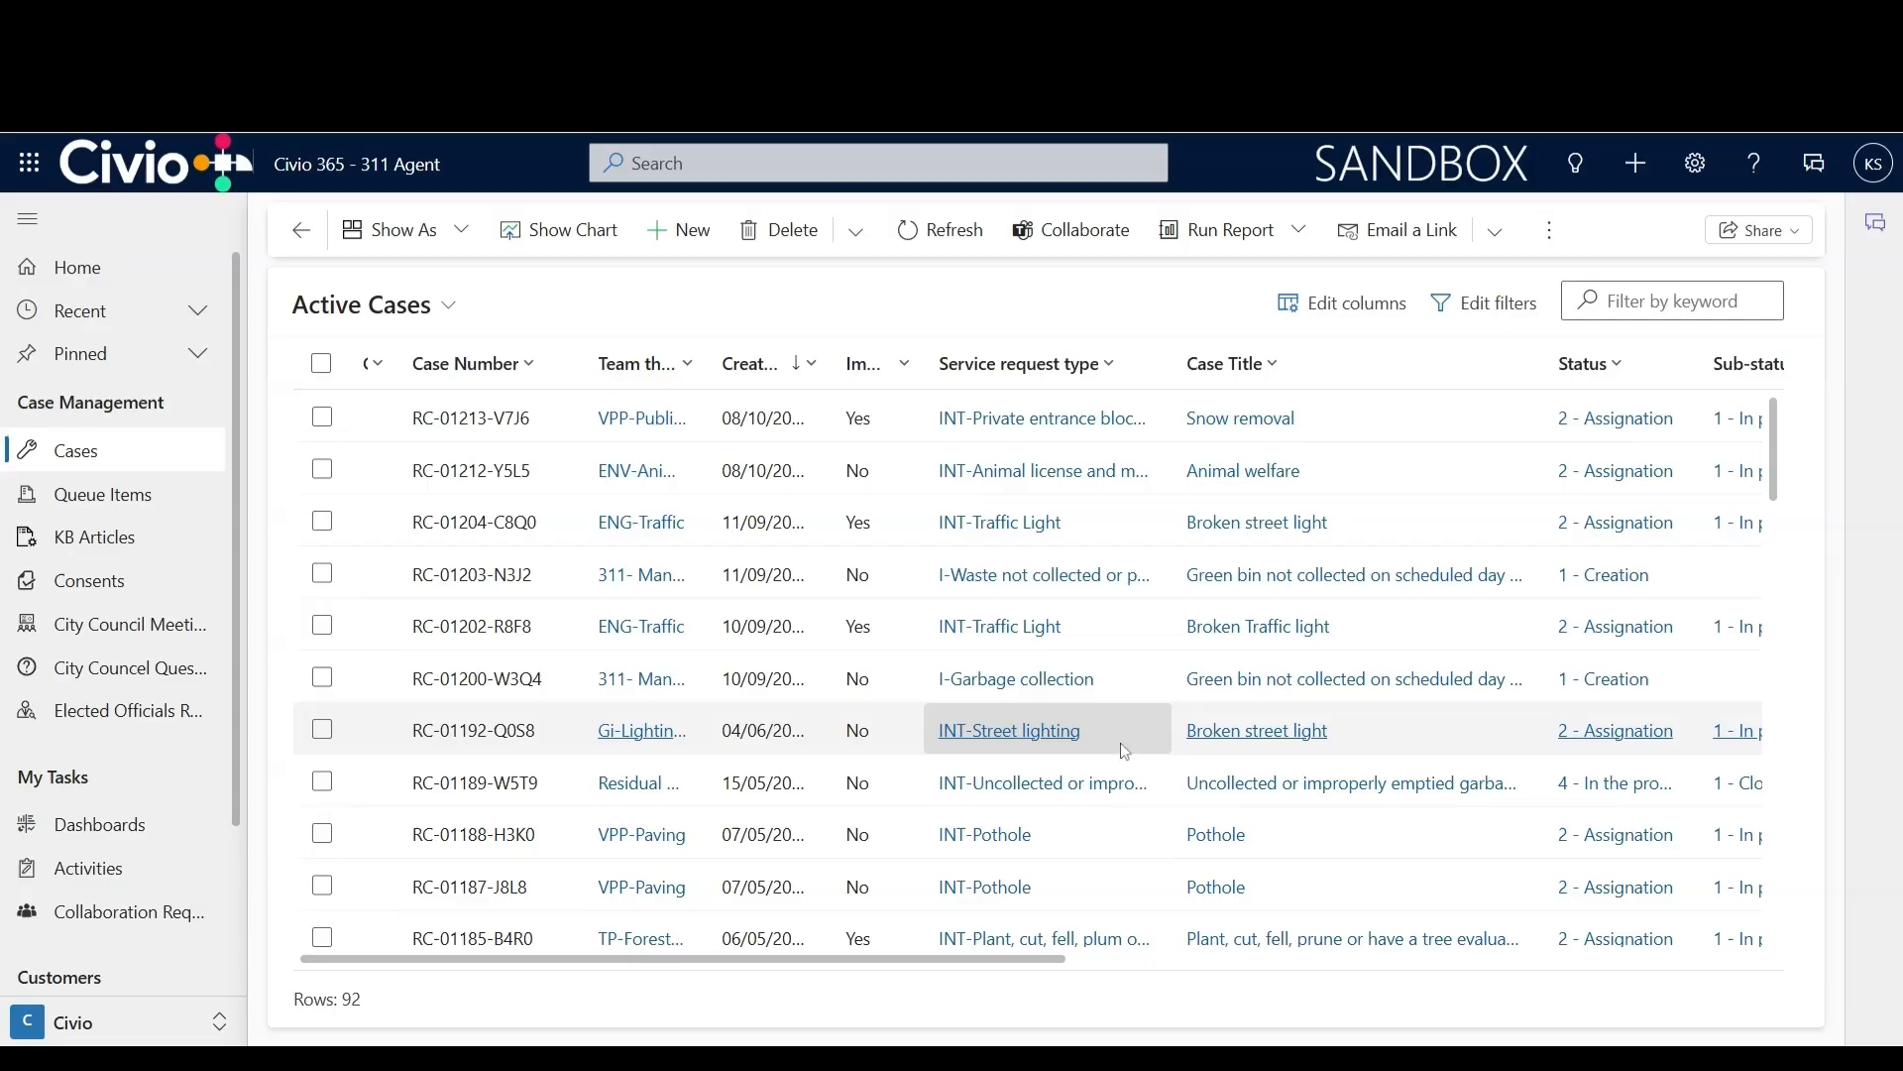
scroll(1120, 743, down, 2)
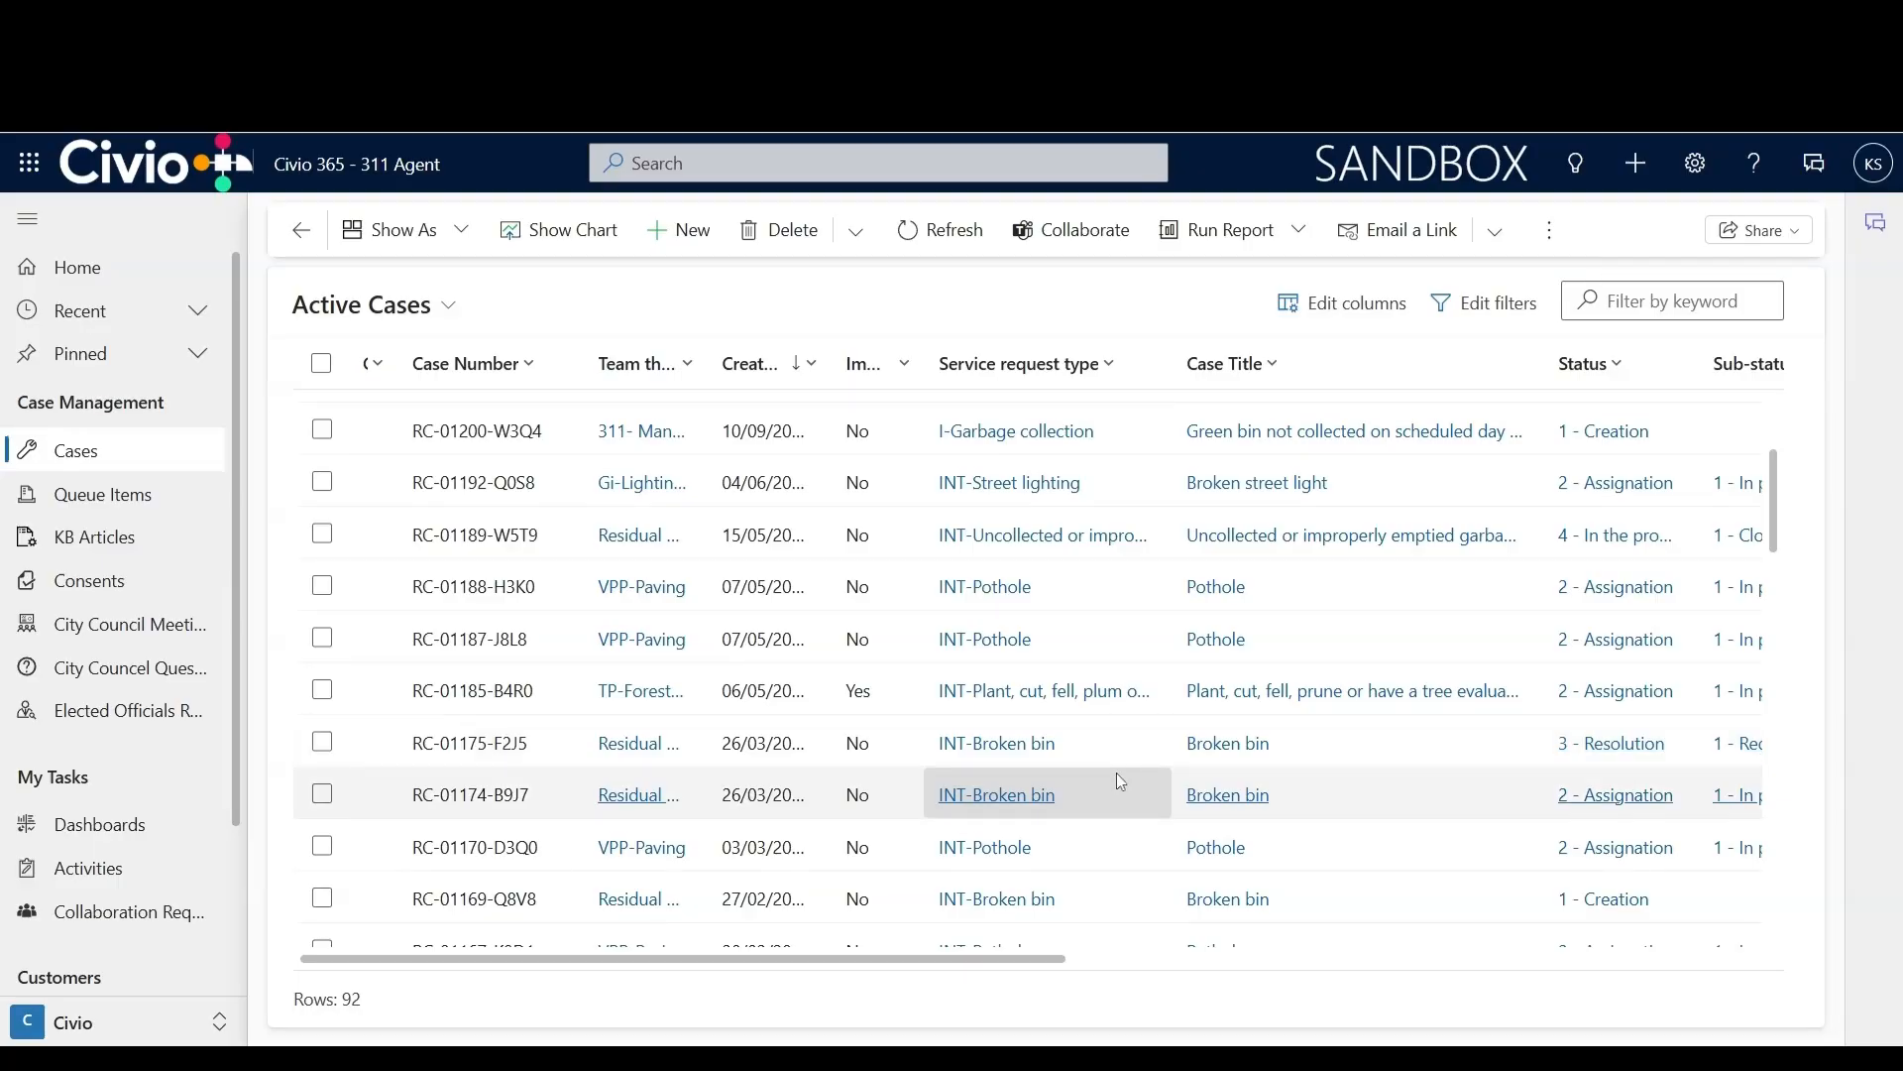
scroll(1117, 737, up, 3)
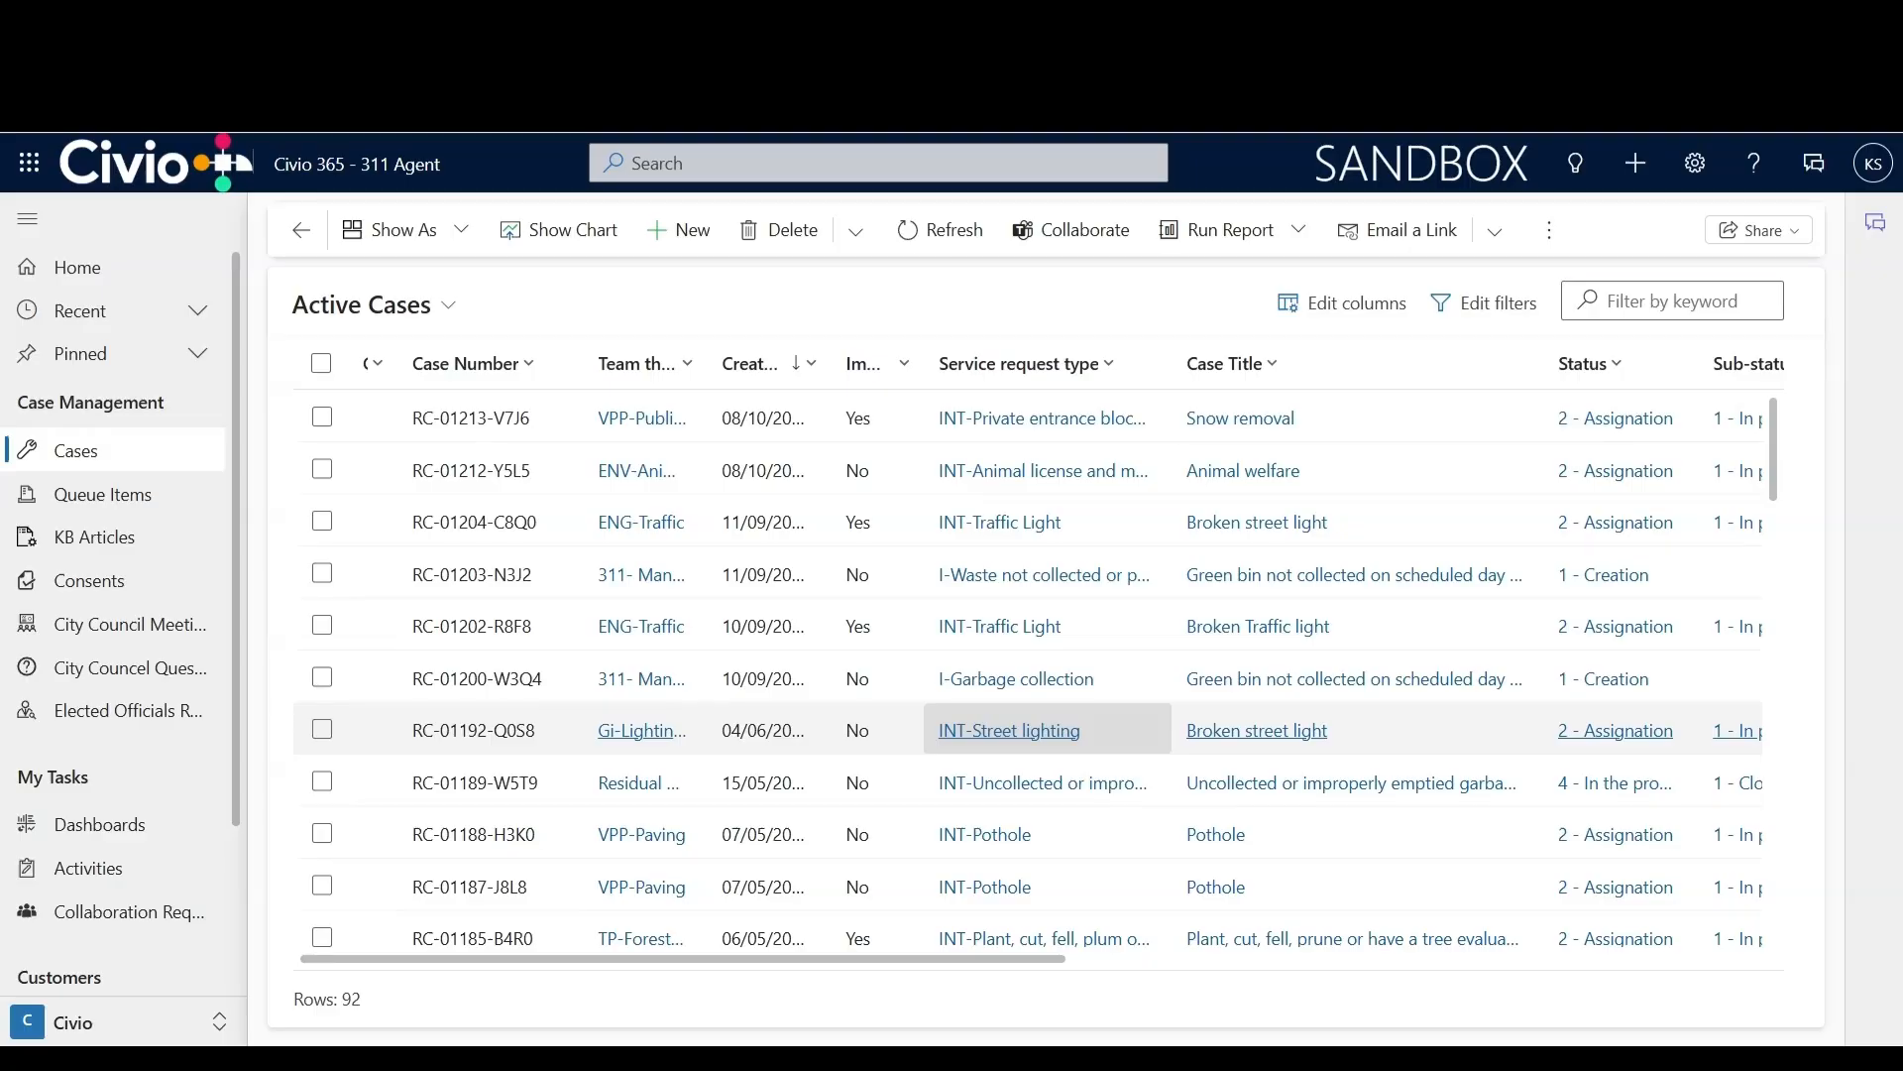
Go to the environment's advanced settings and open the Users list from the Security (Preview) settings
click(1694, 163)
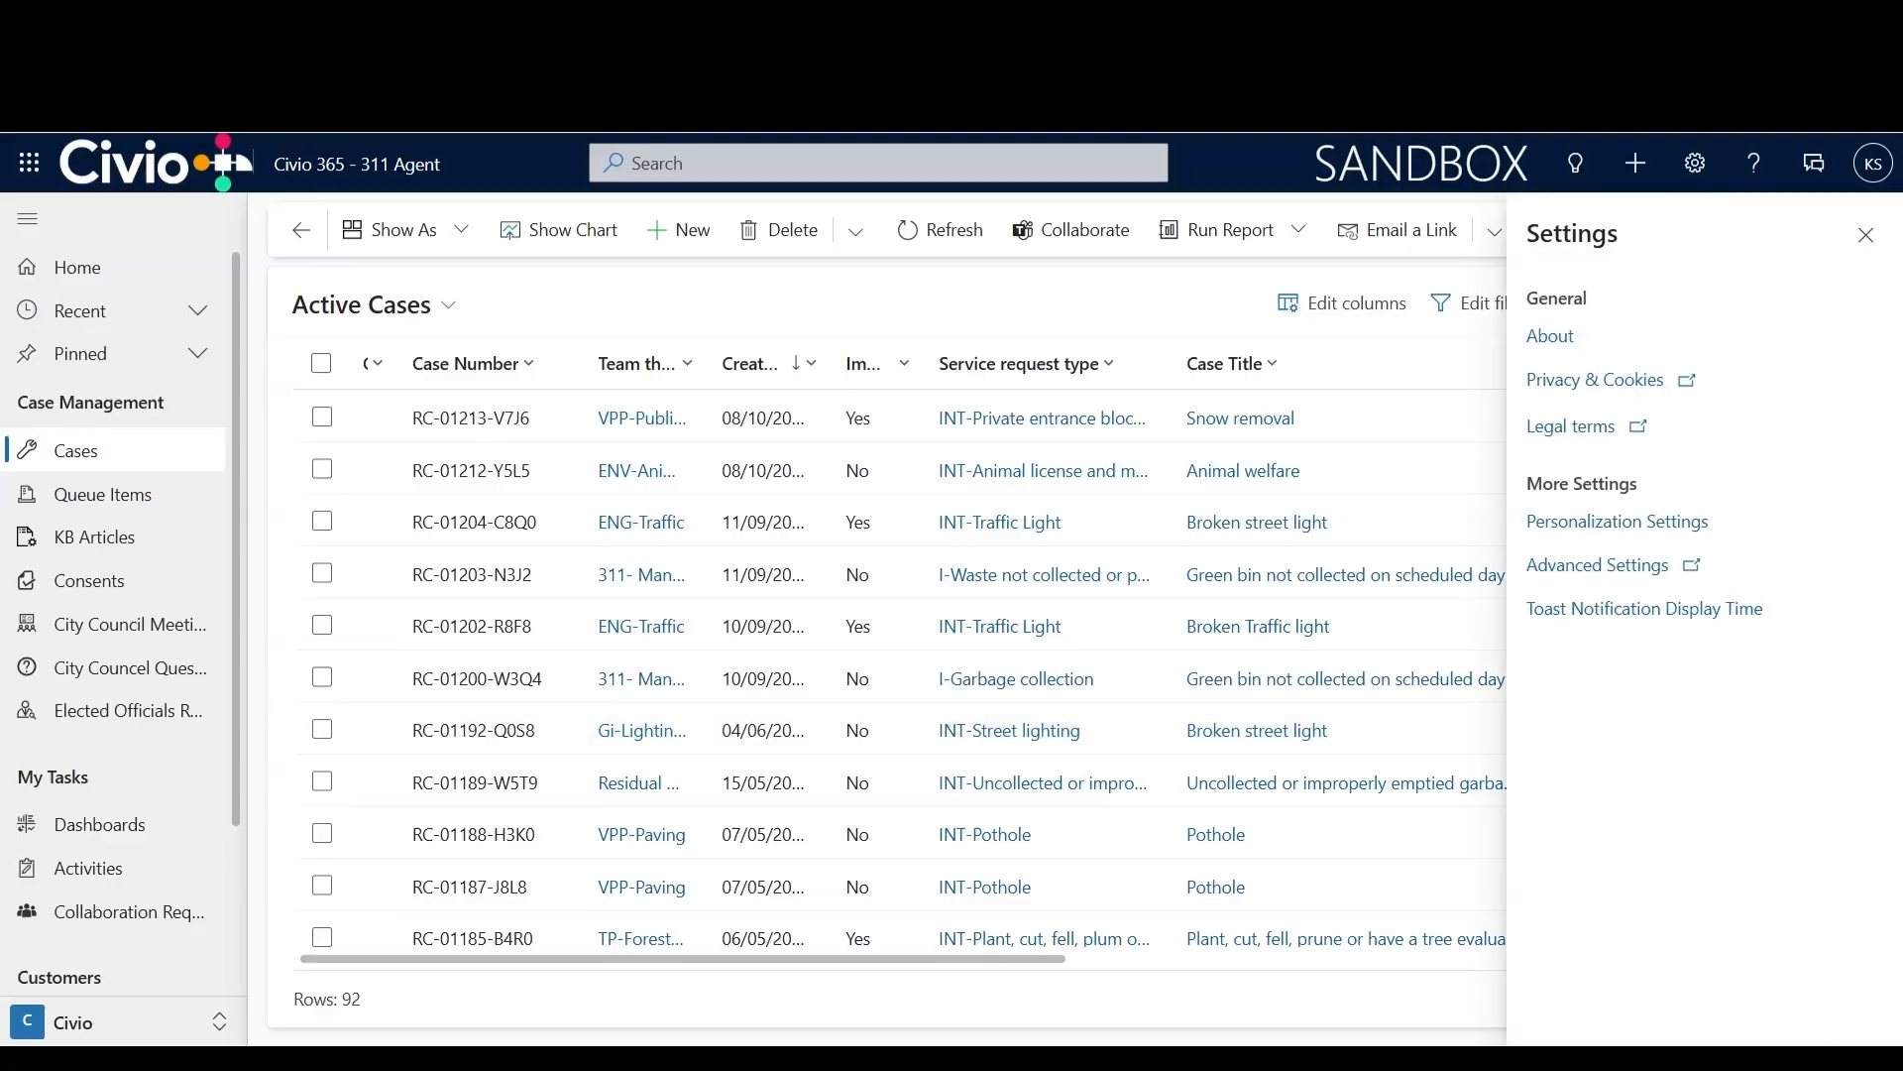
click(1639, 566)
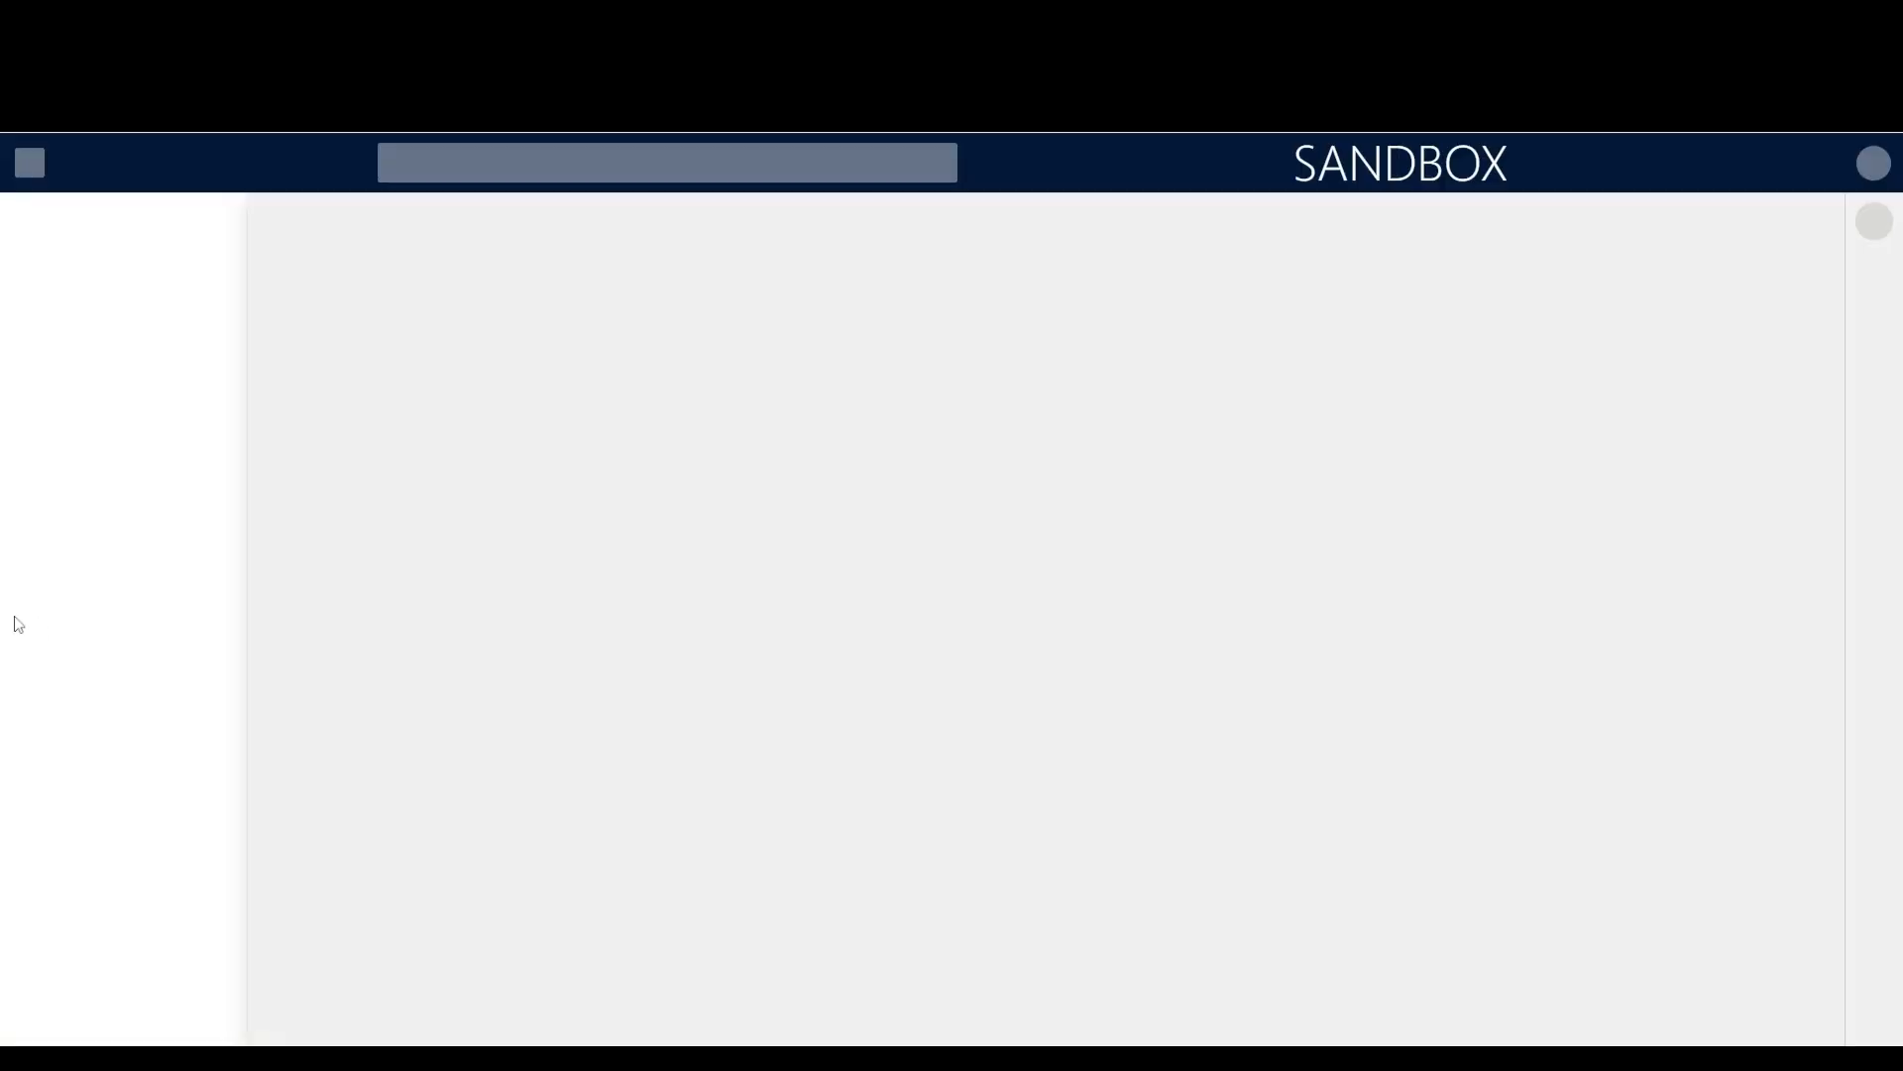
scroll(18, 623, down, 1)
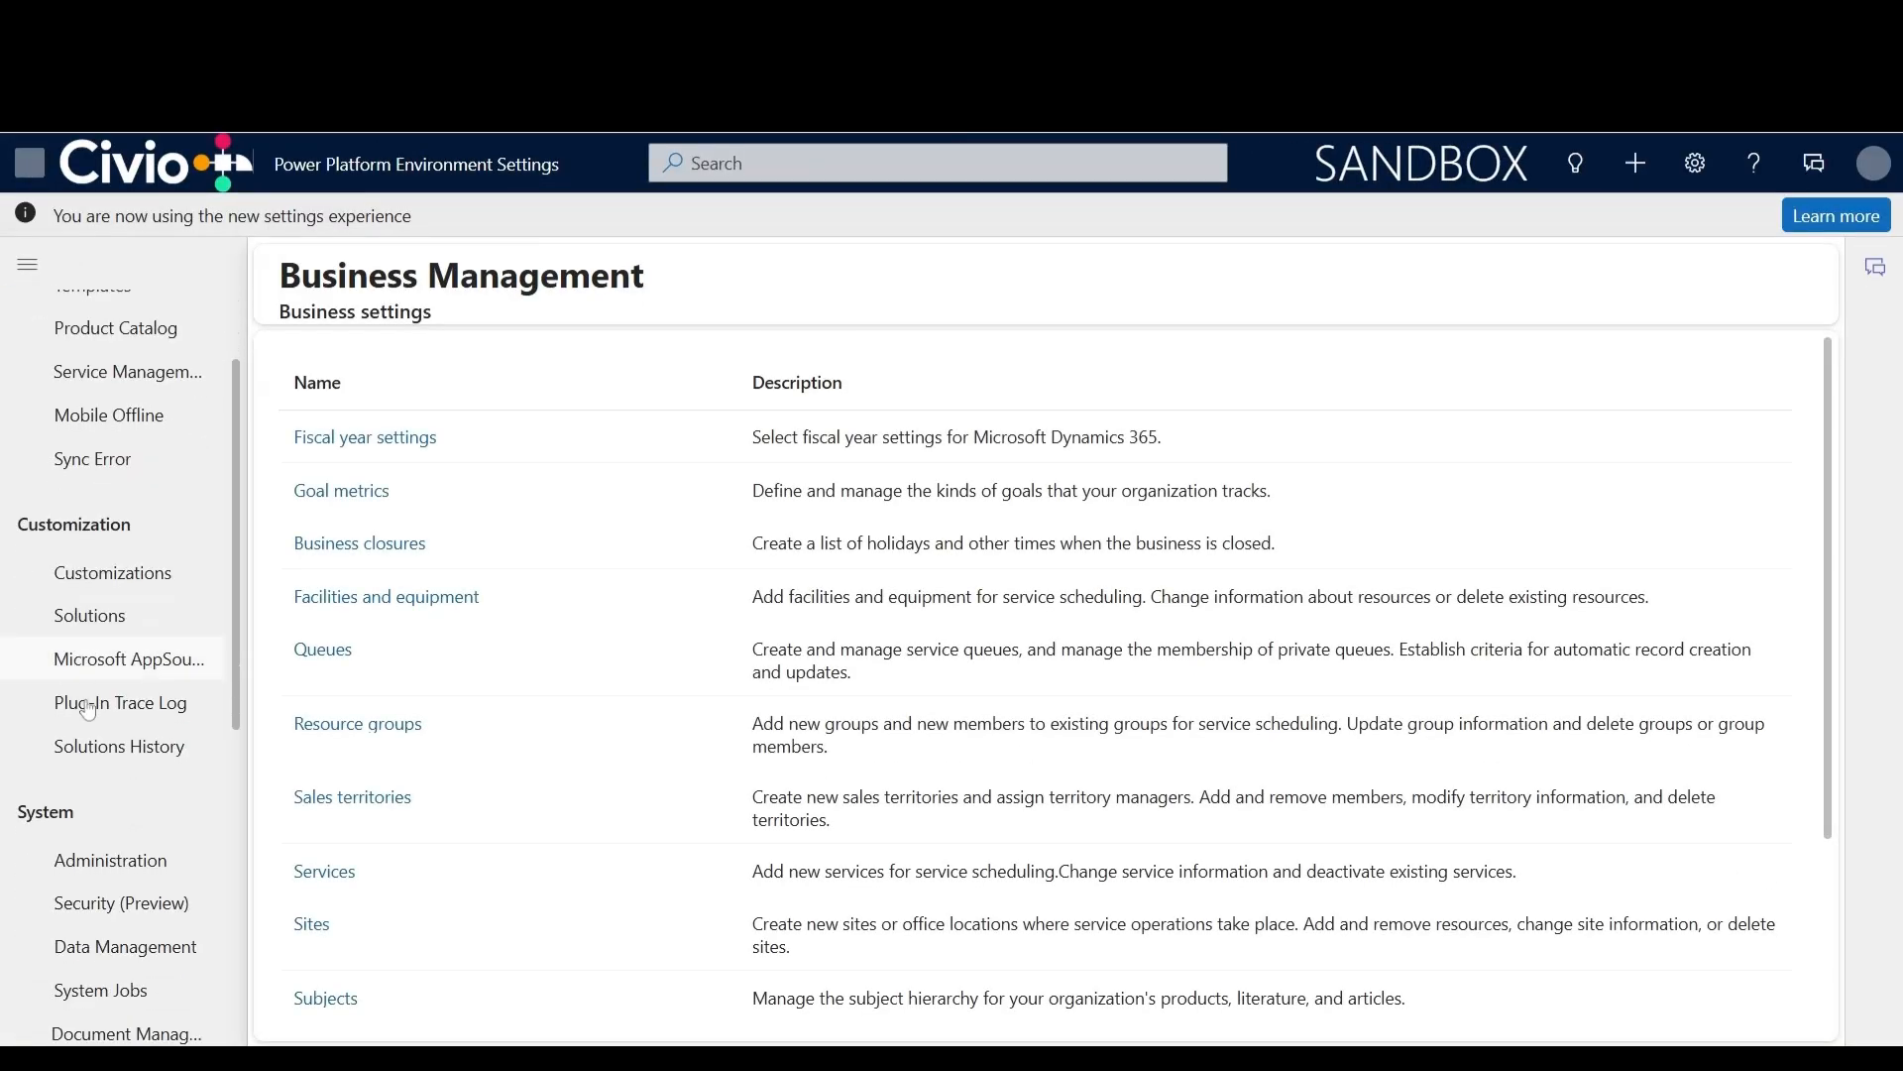
click(138, 912)
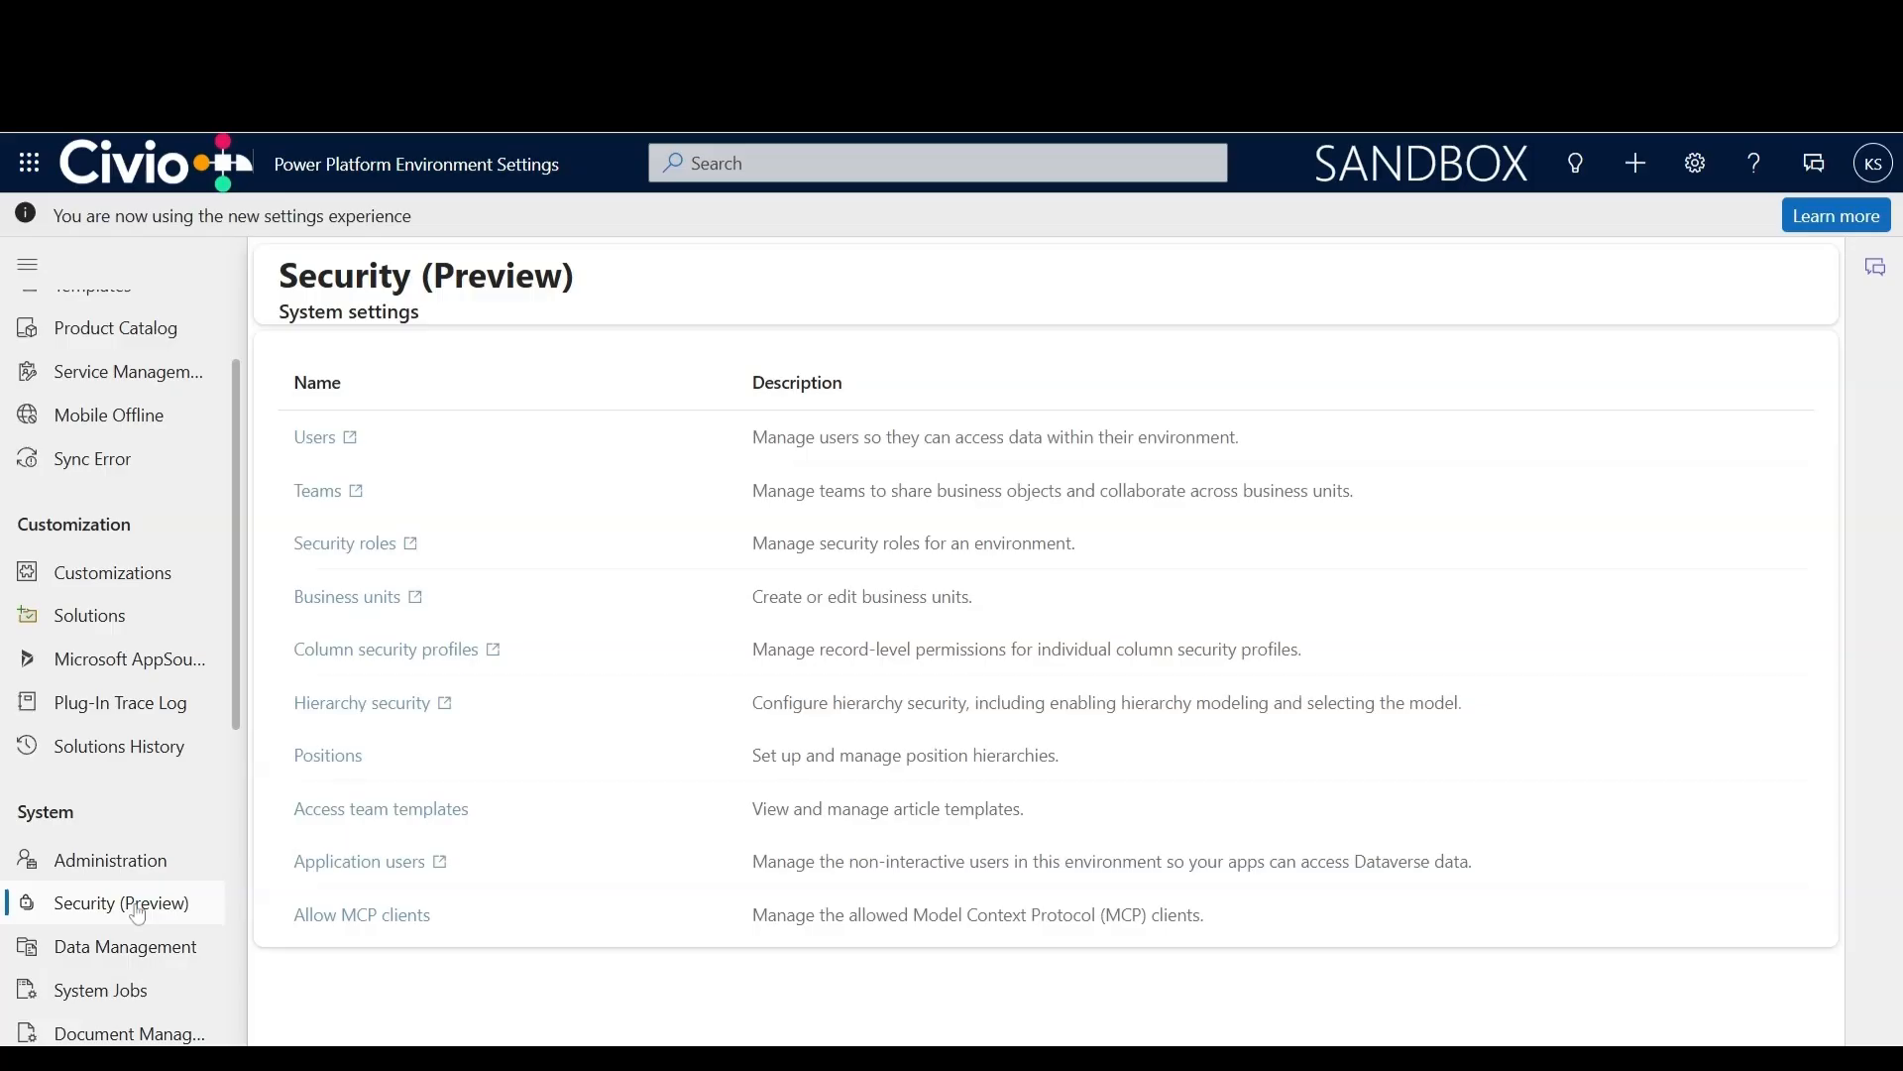
click(319, 442)
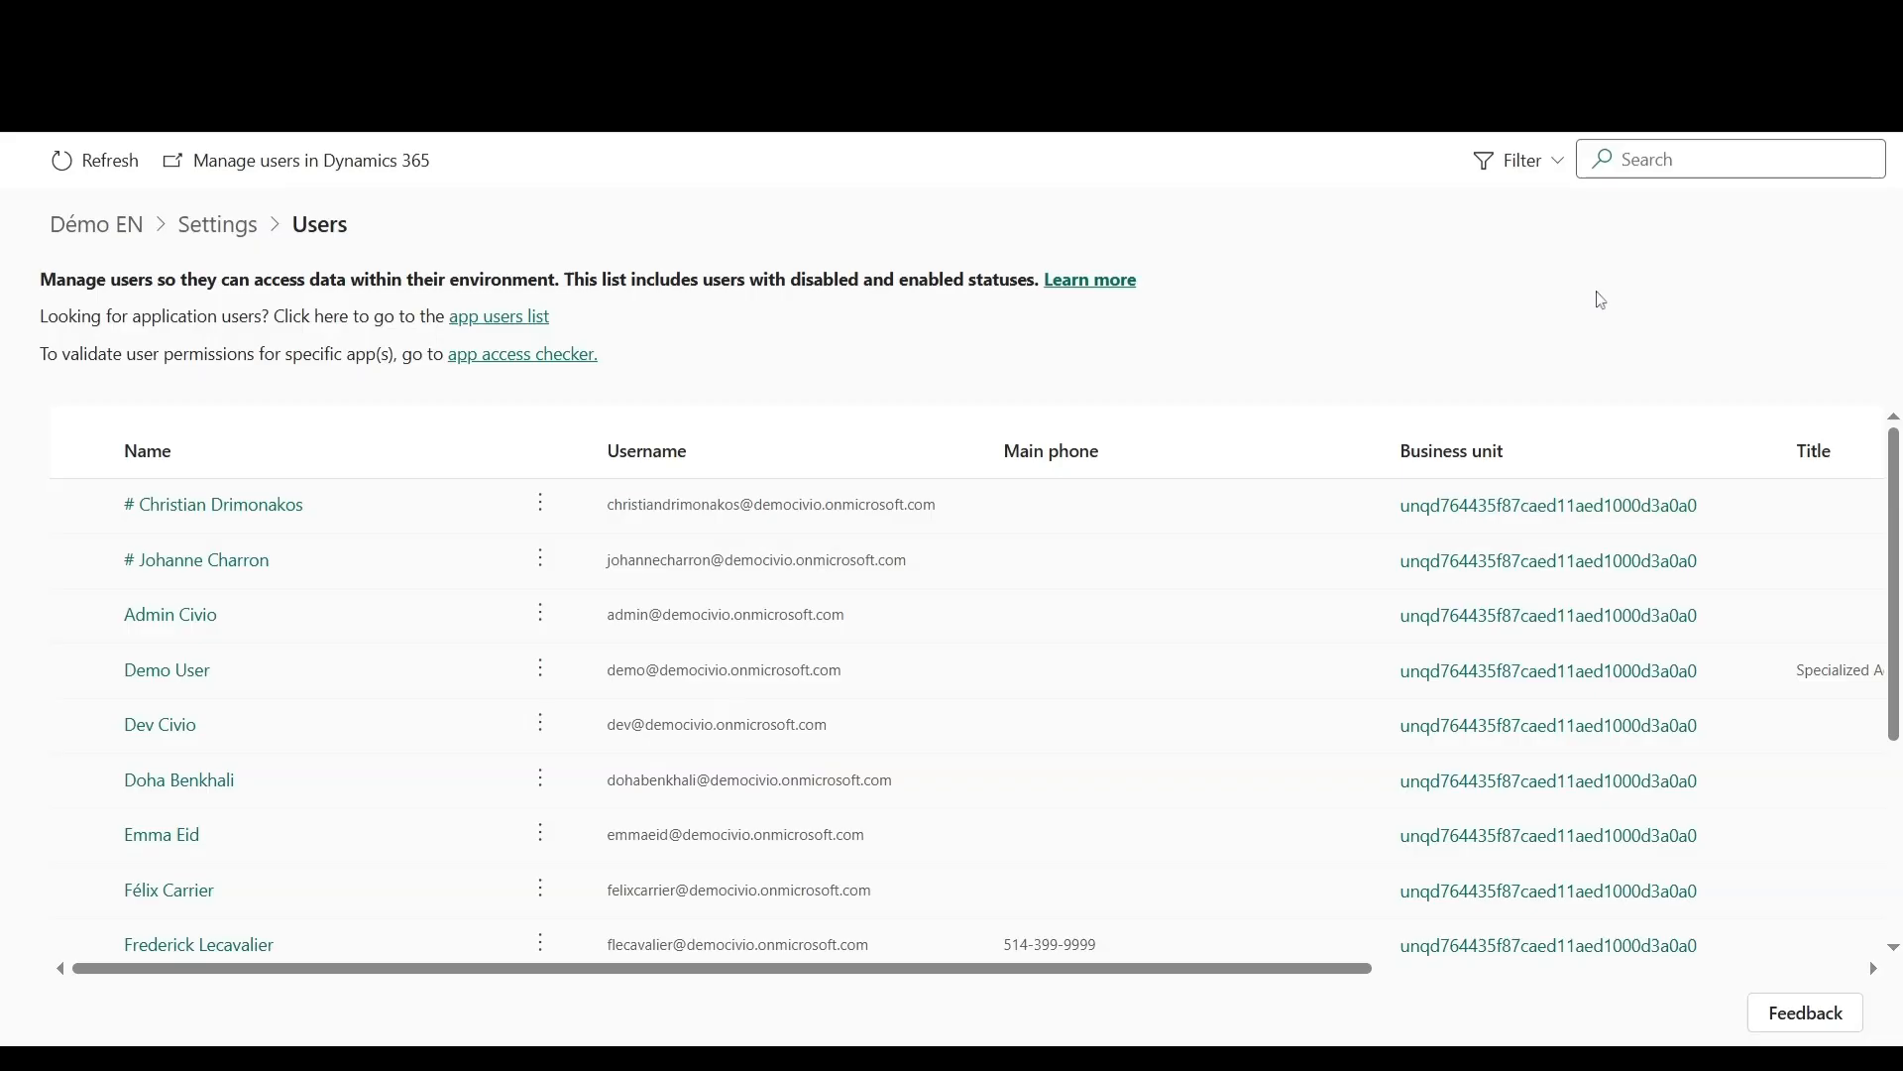
Select the Demo User account and open its security role management
click(1641, 167)
click(81, 670)
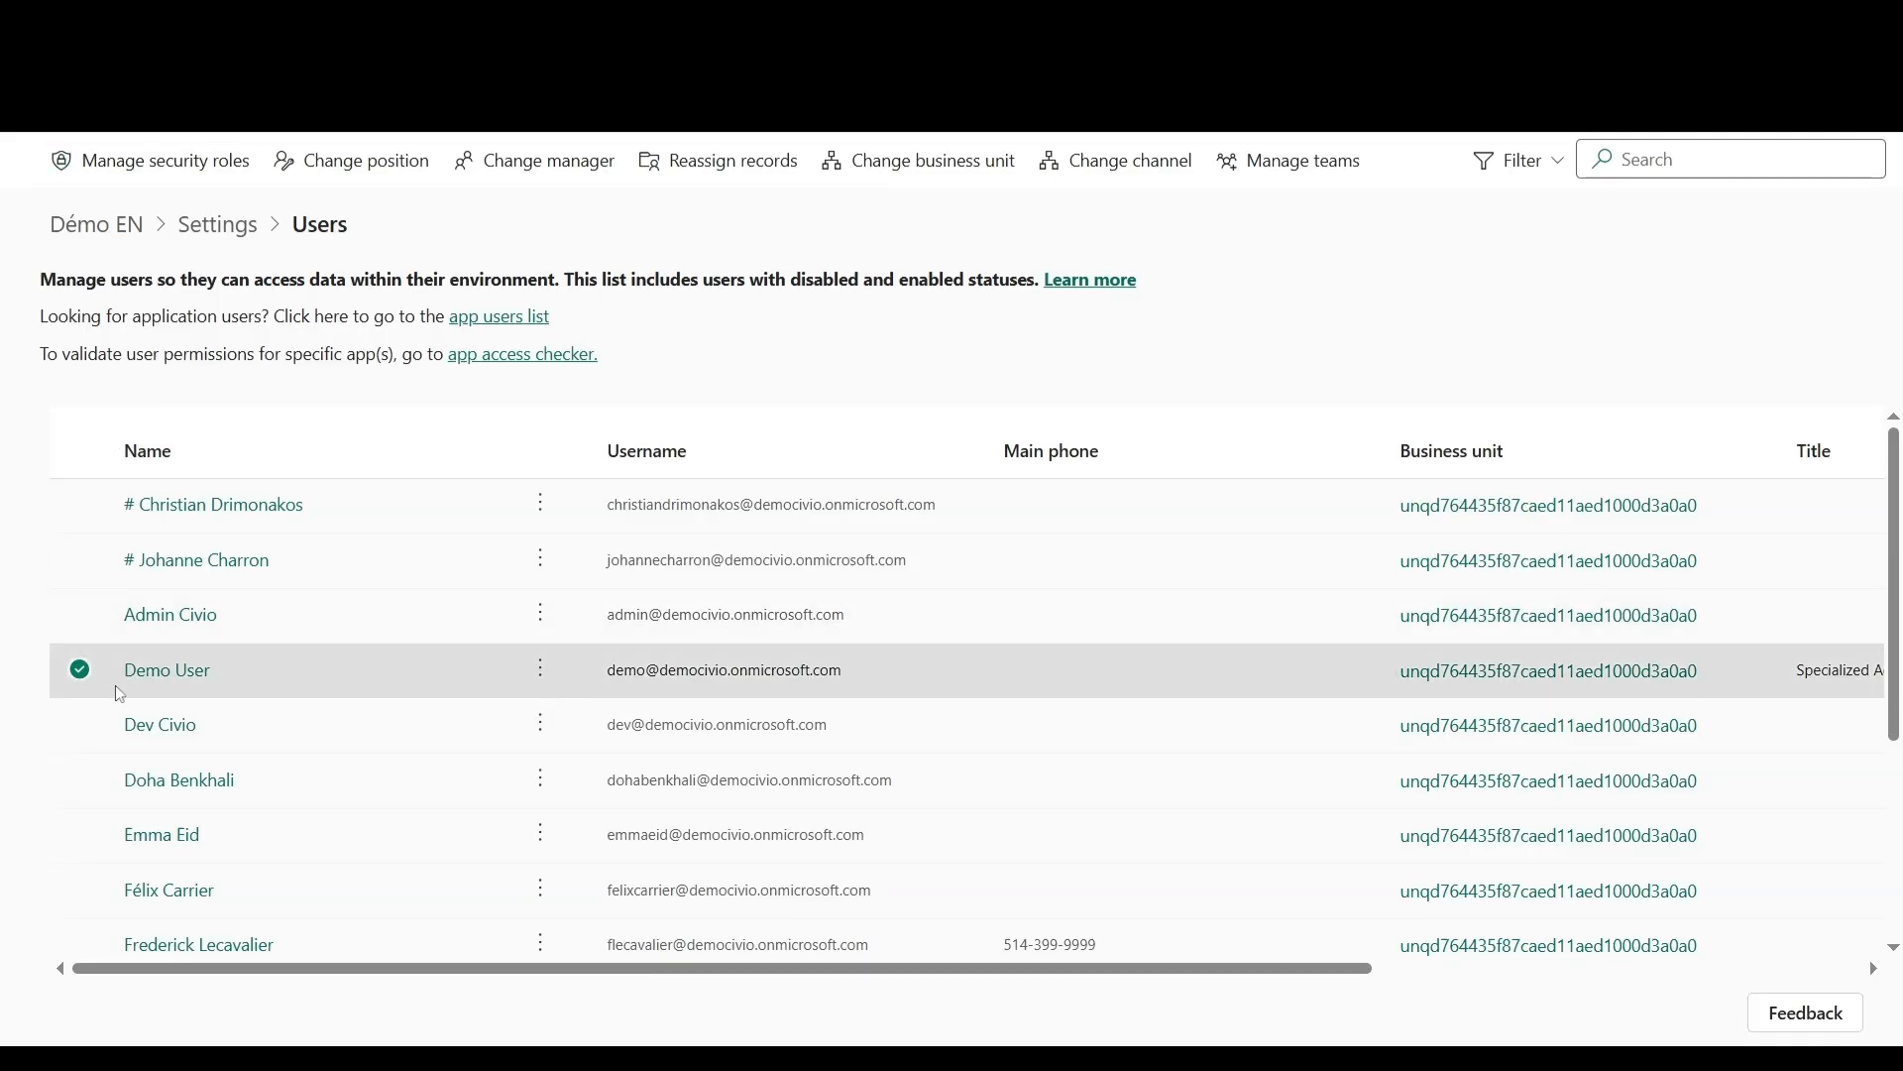
click(125, 178)
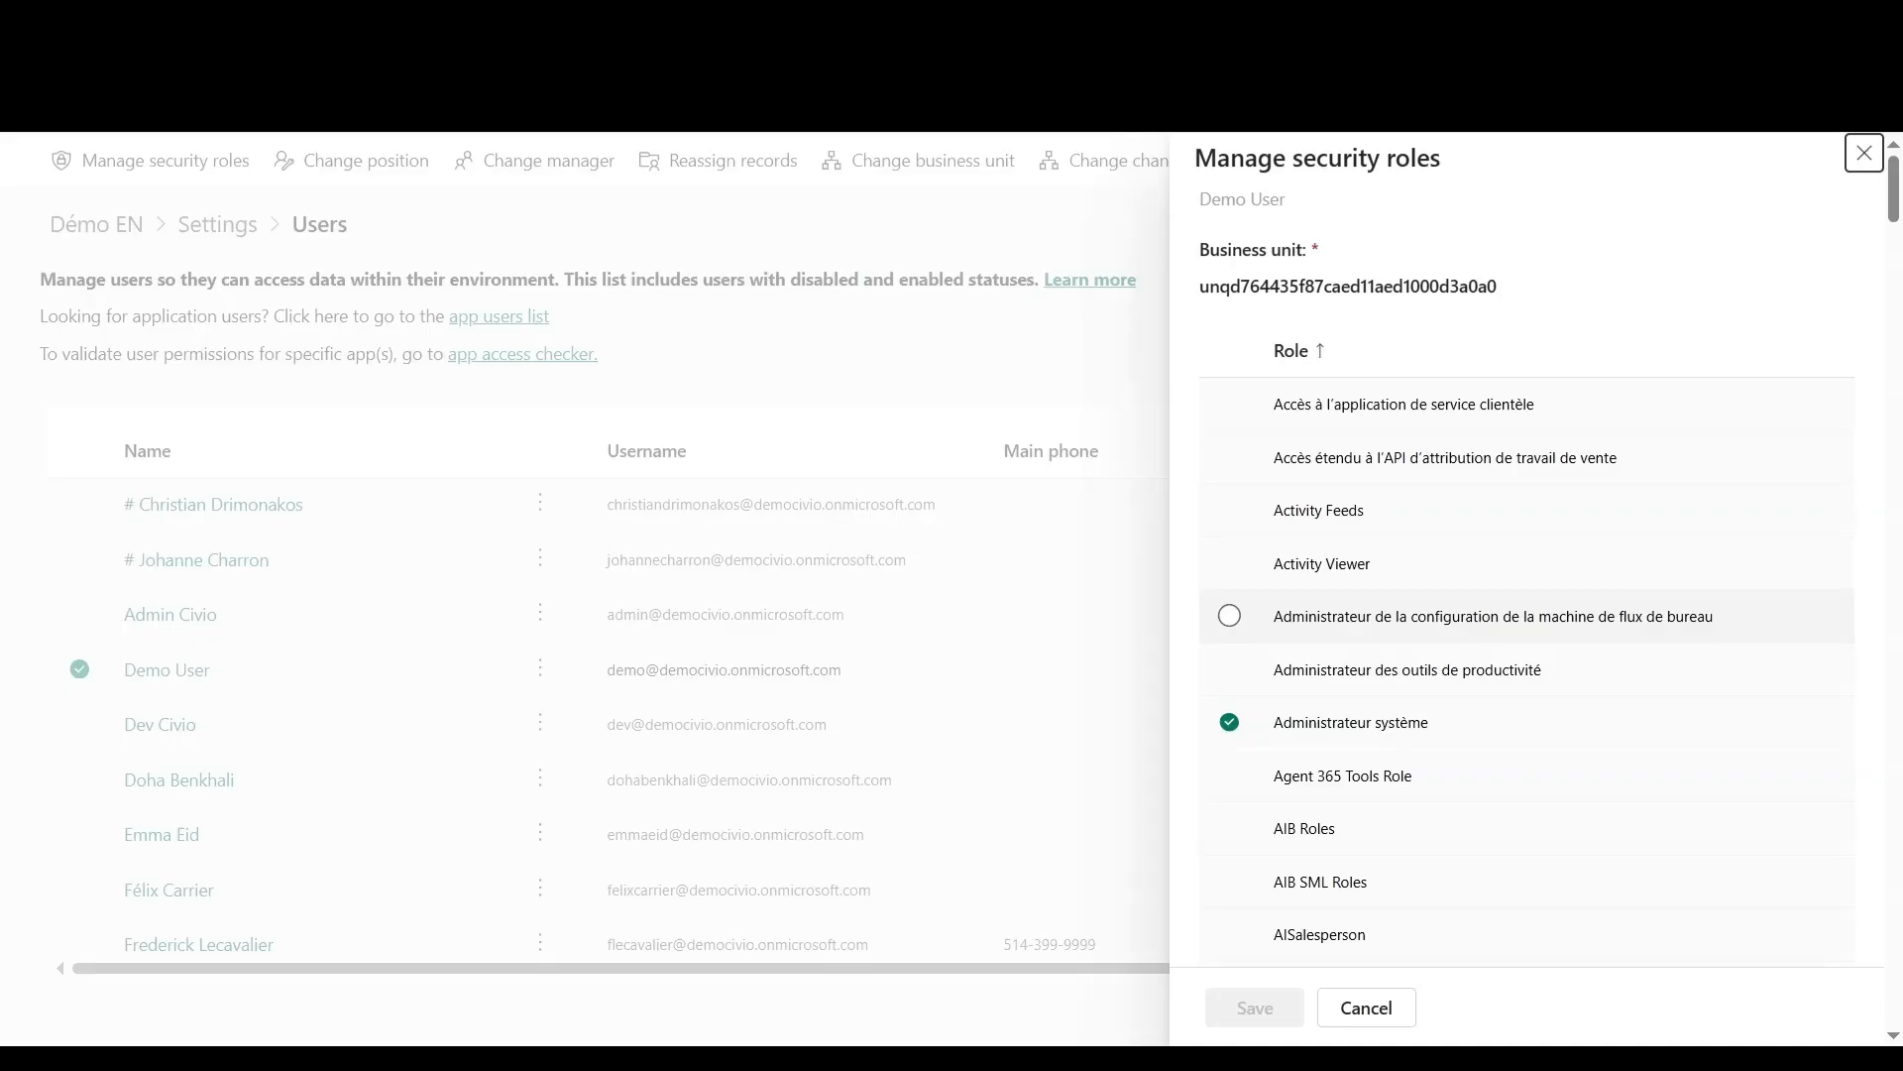
Examine the assigned and available security roles for Demo User, and leave without saving changes
scroll(1703, 623, down, 6)
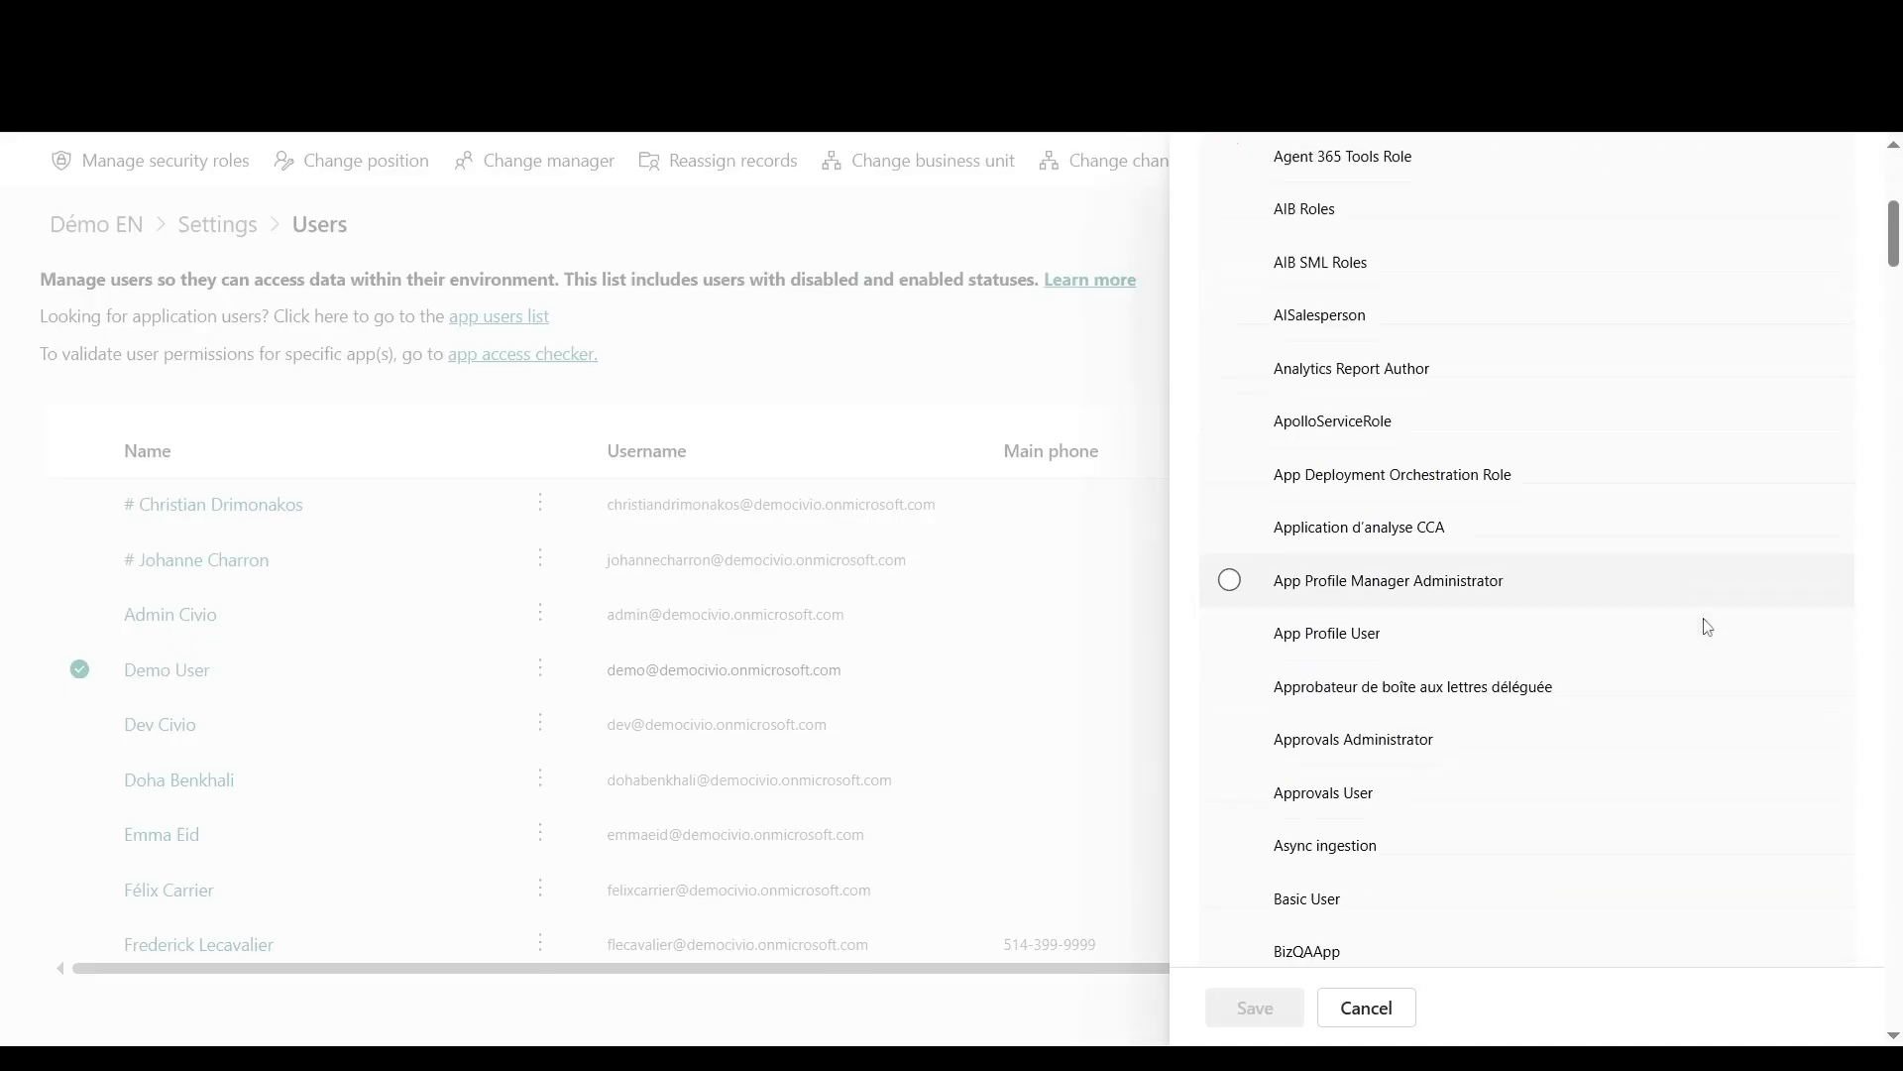
scroll(1707, 626, down, 4)
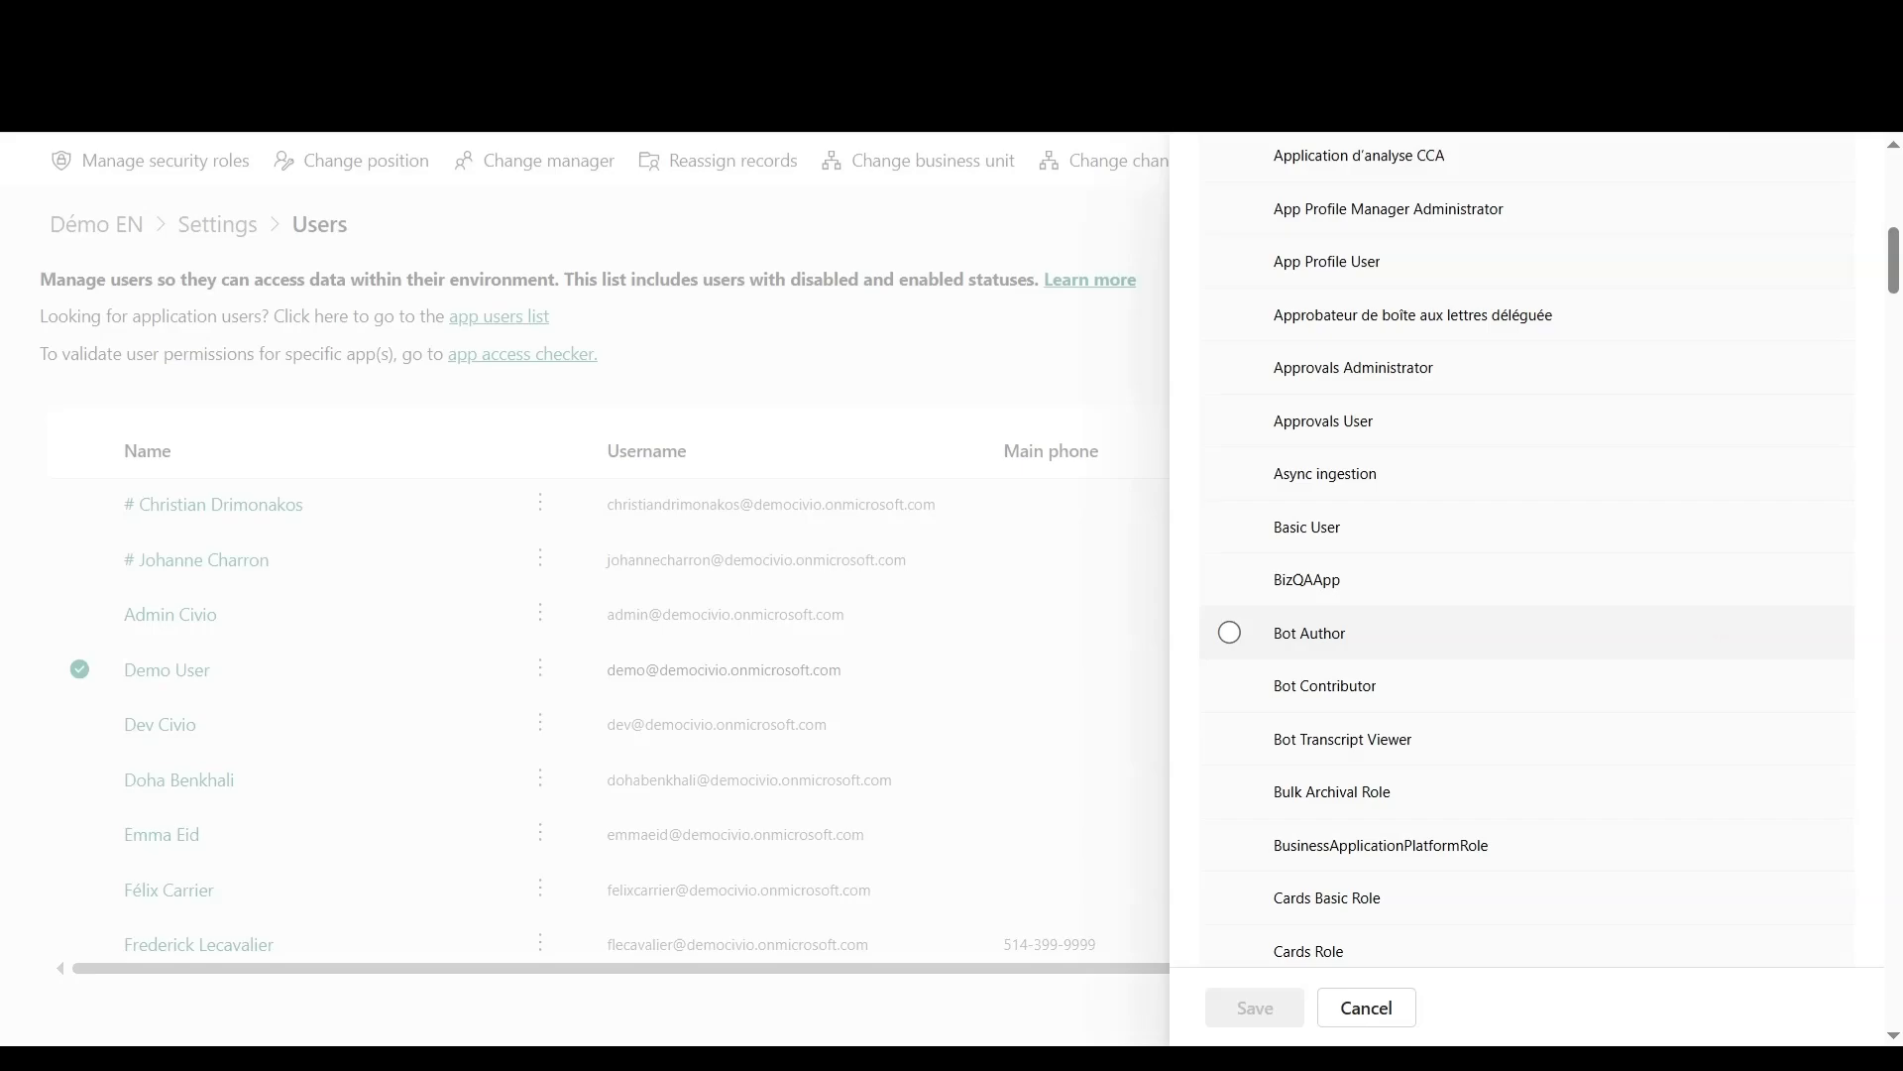
scroll(1705, 629, up, 10)
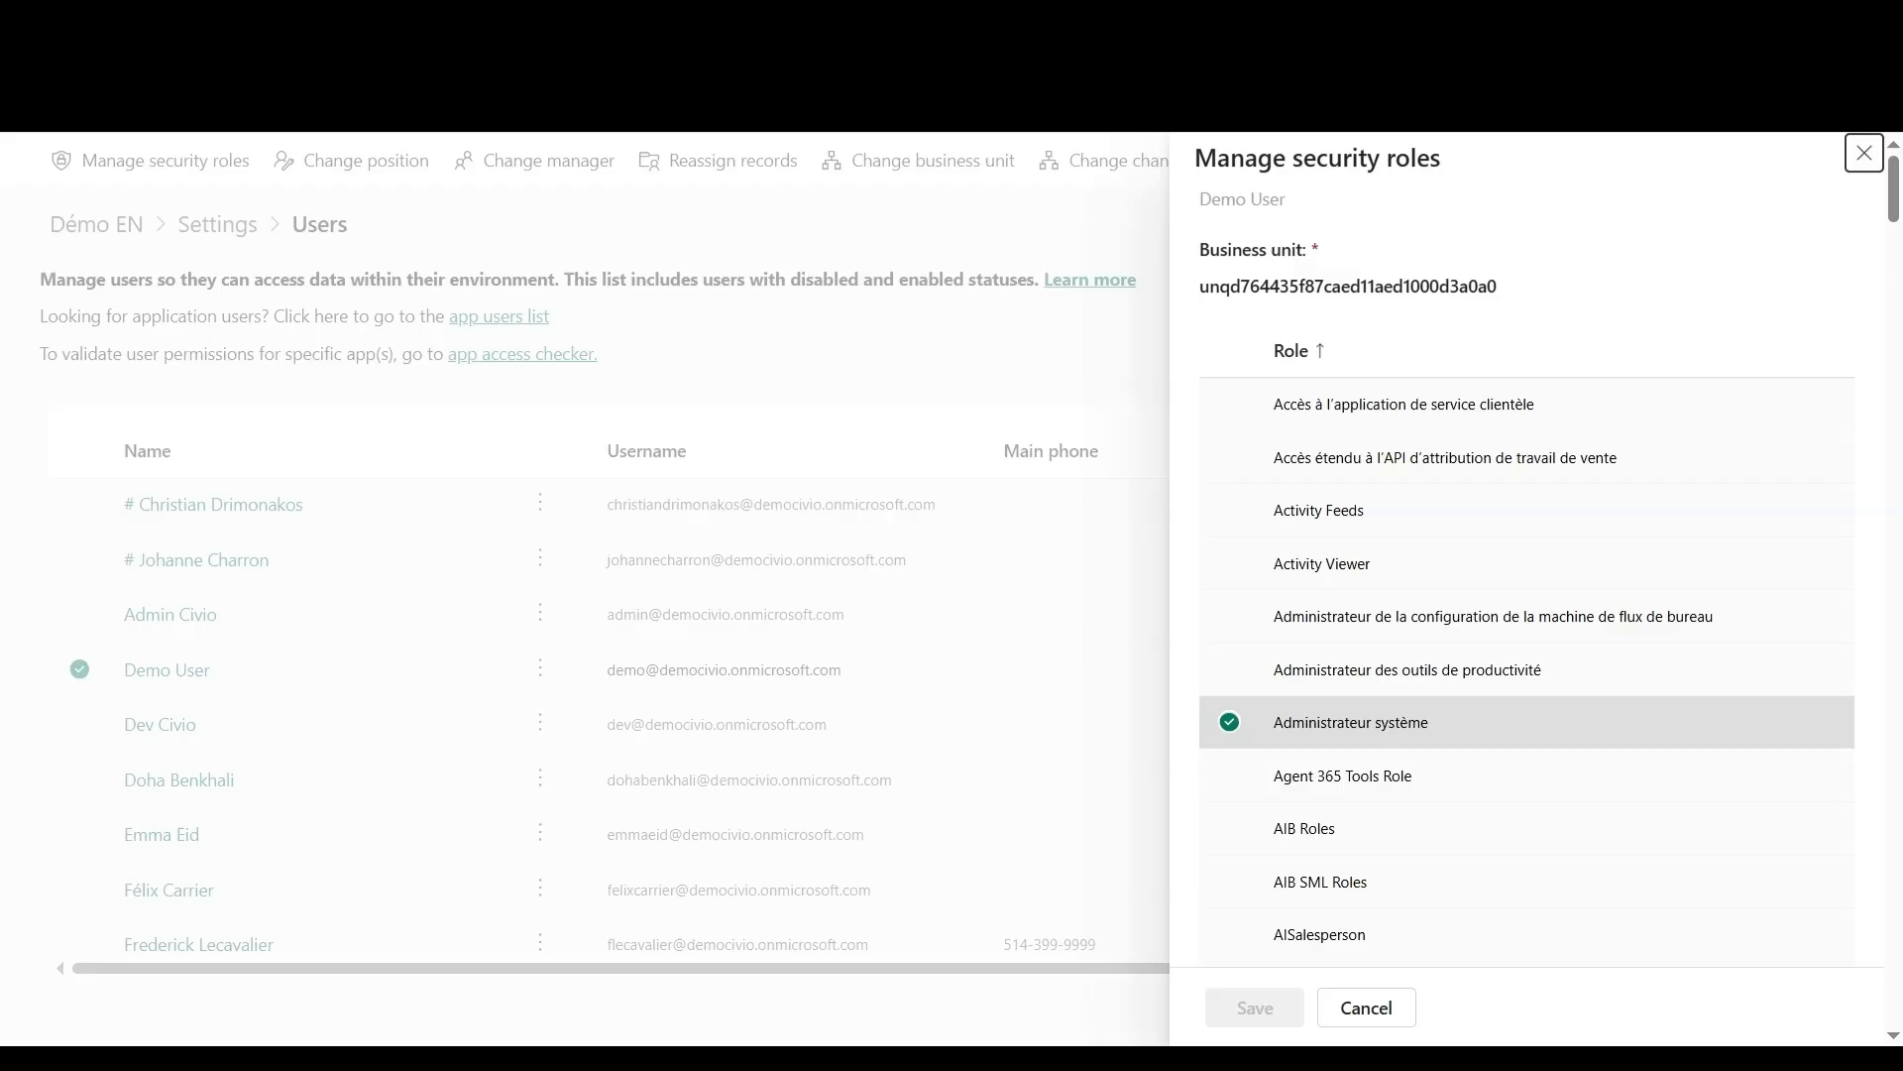
scroll(1448, 727, down, 1)
scroll(1448, 727, down, 10)
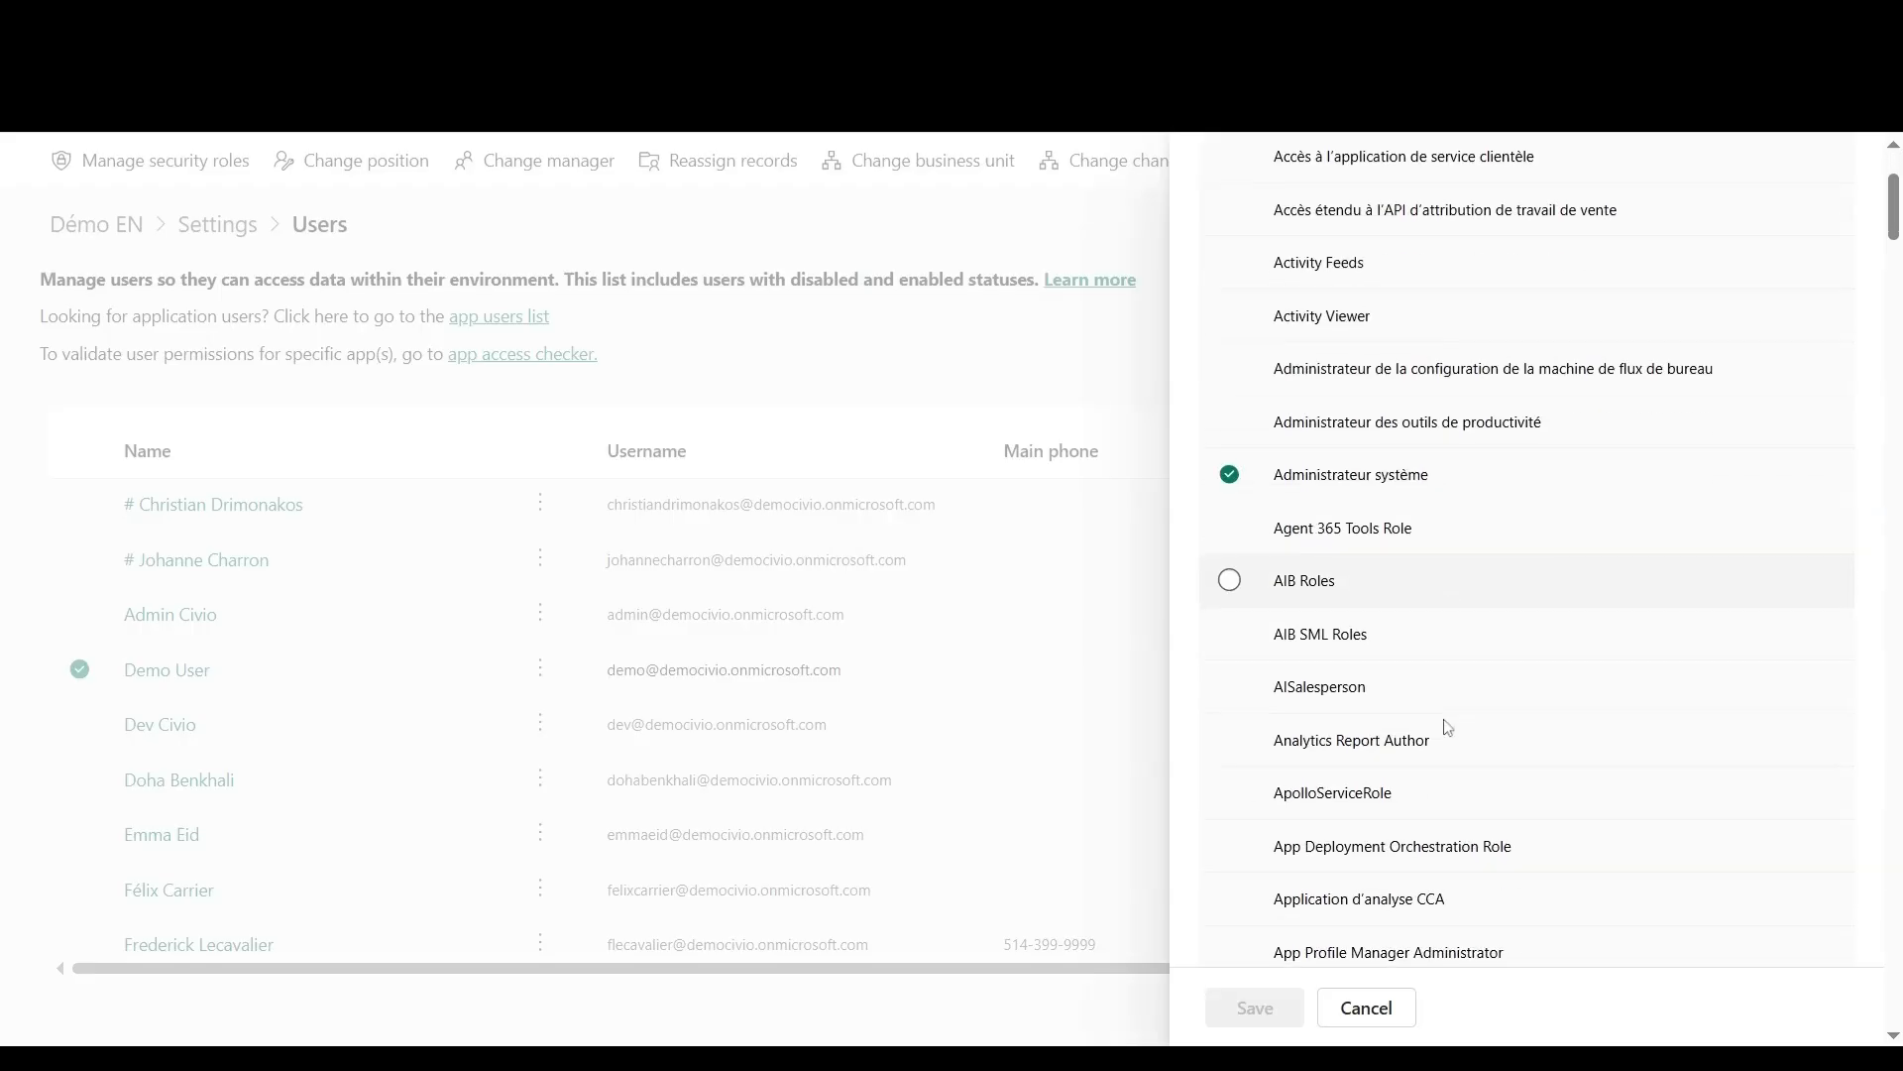
scroll(1447, 727, down, 6)
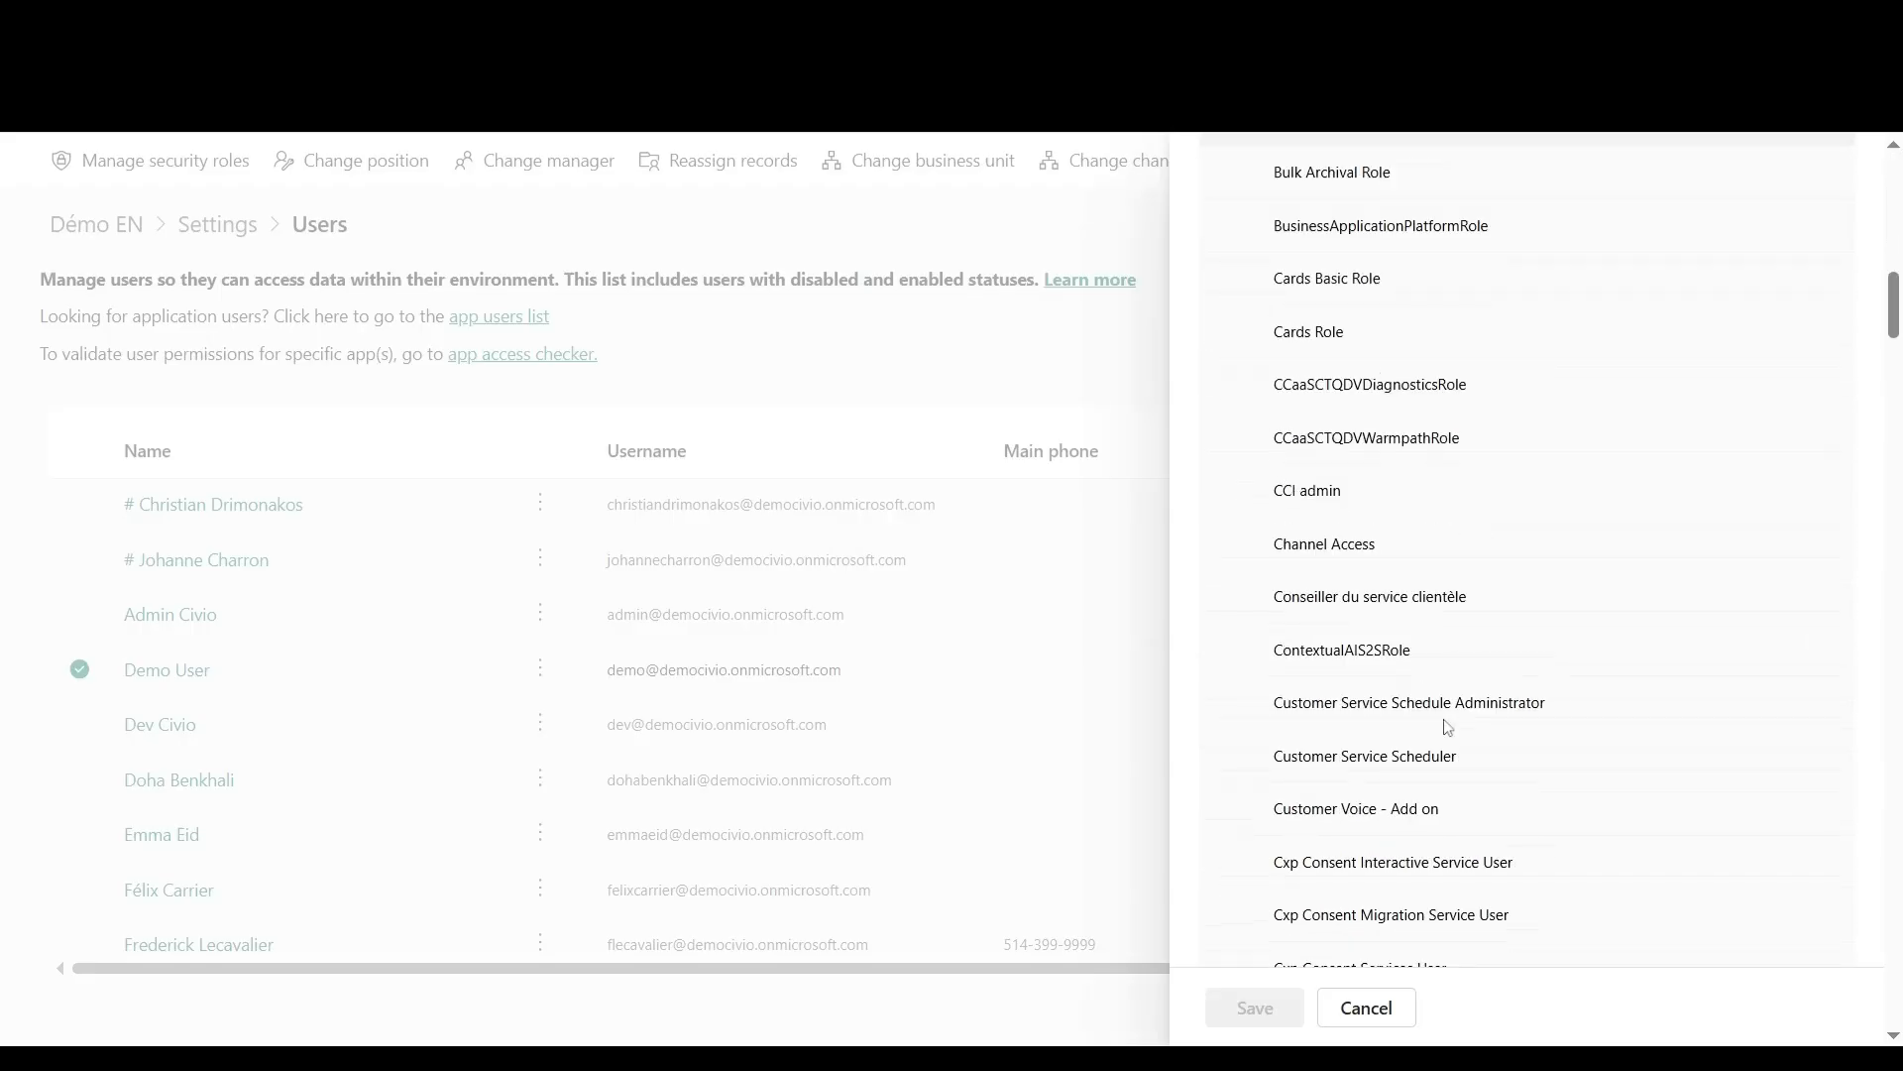
scroll(1442, 669, down, 5)
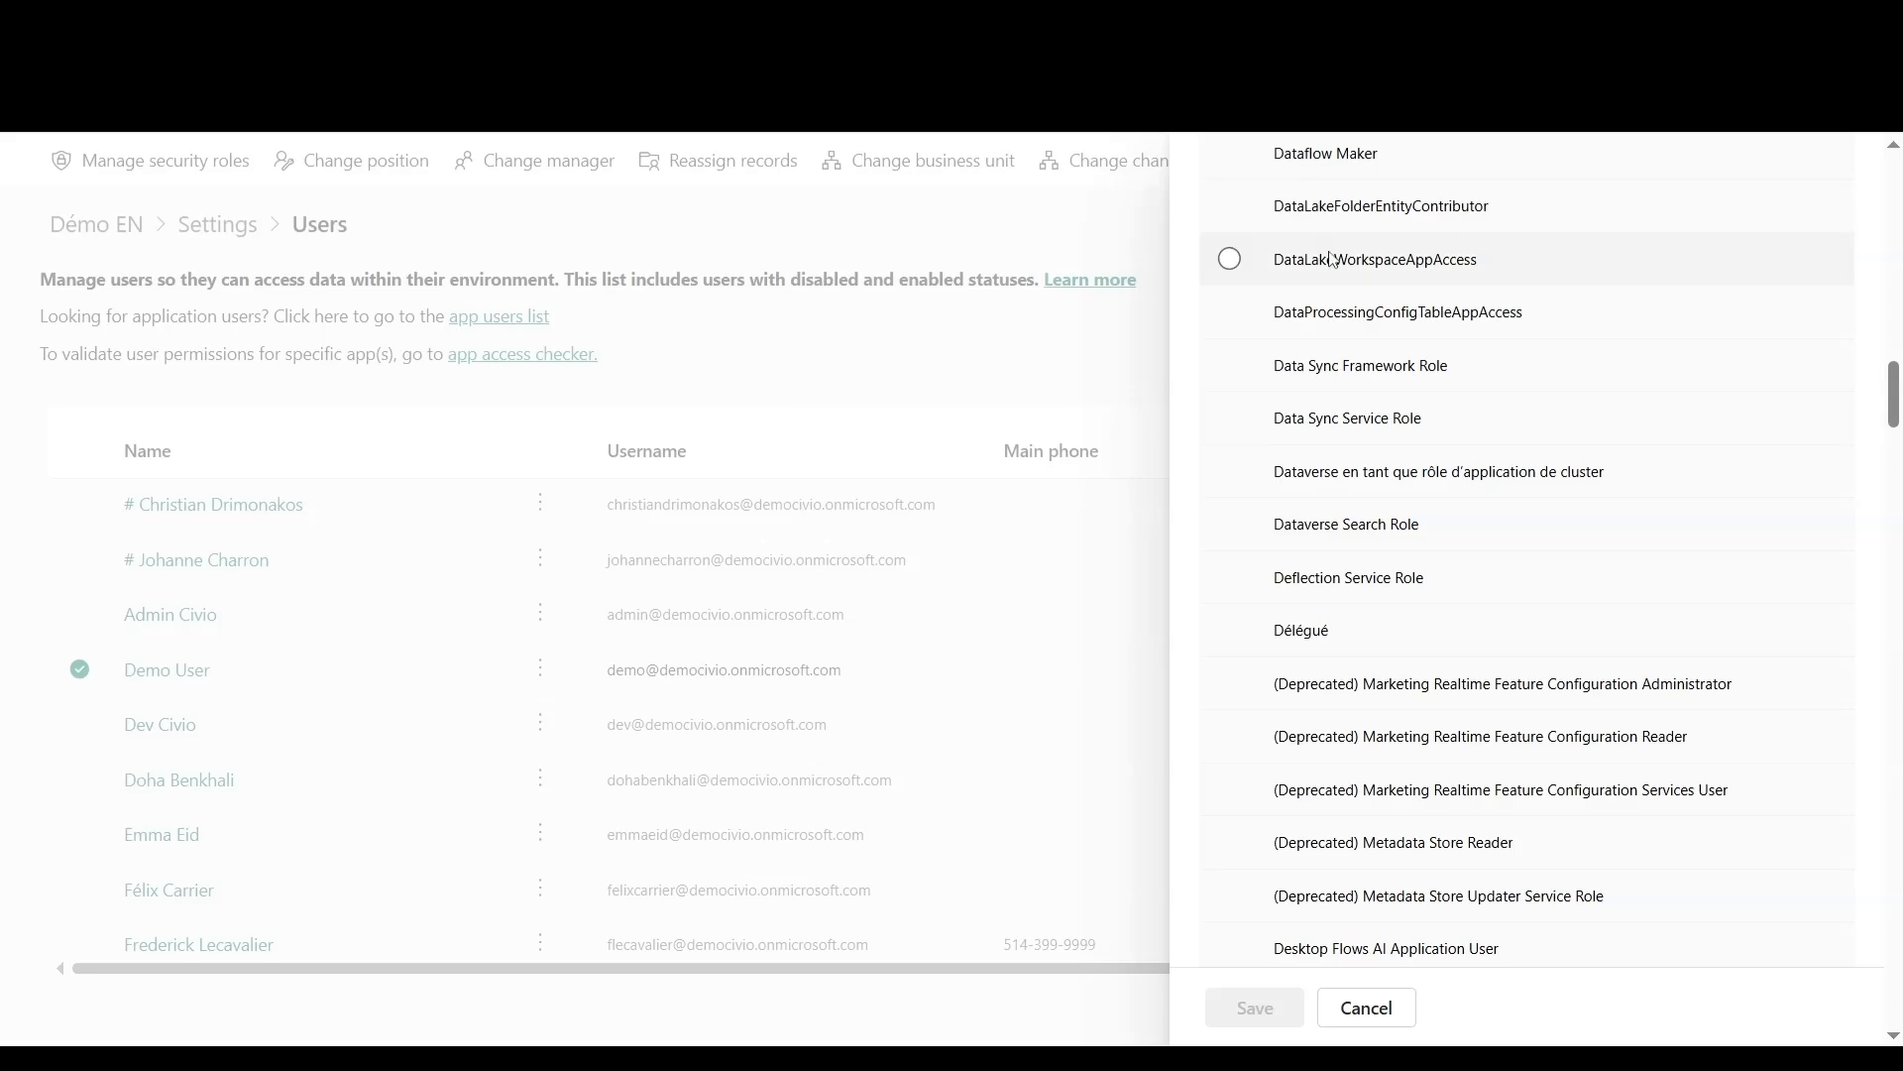
click(1371, 1013)
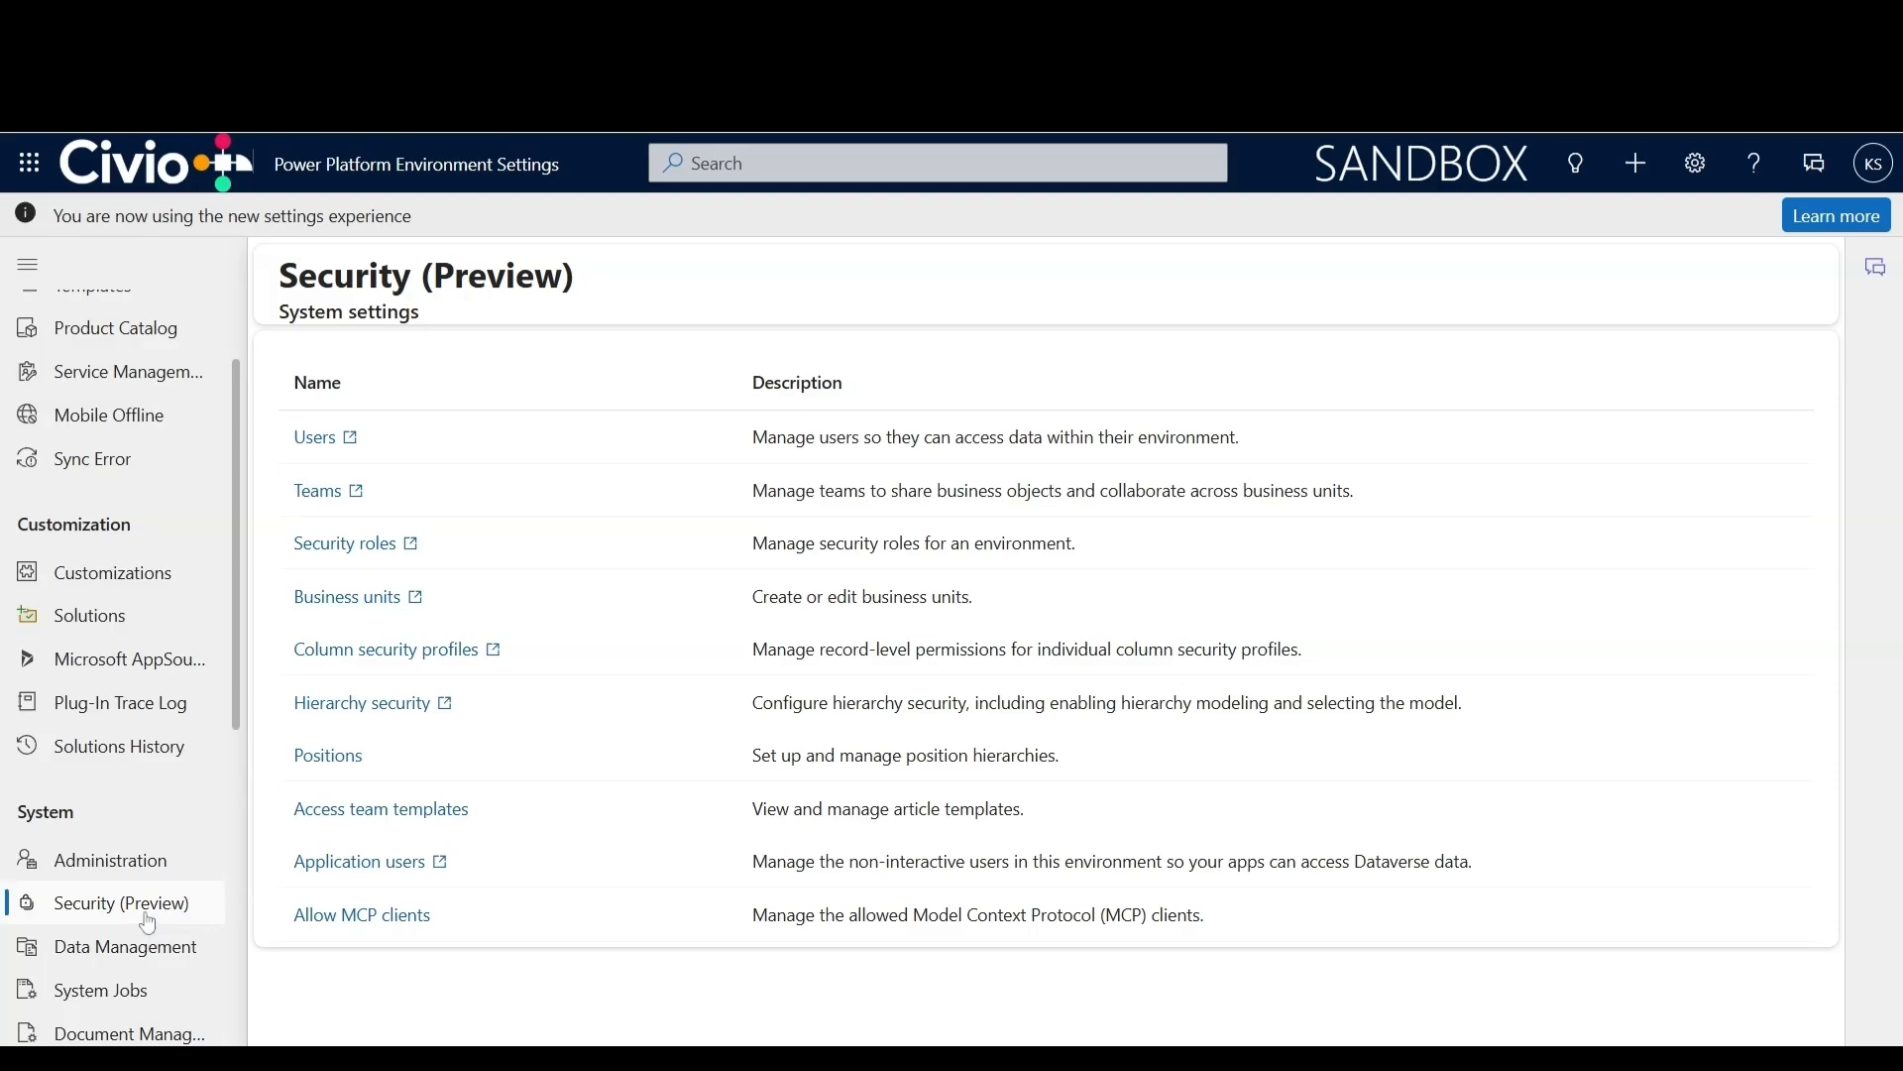
Open the Teams list from the security settings and filter it to Owner teams
click(328, 493)
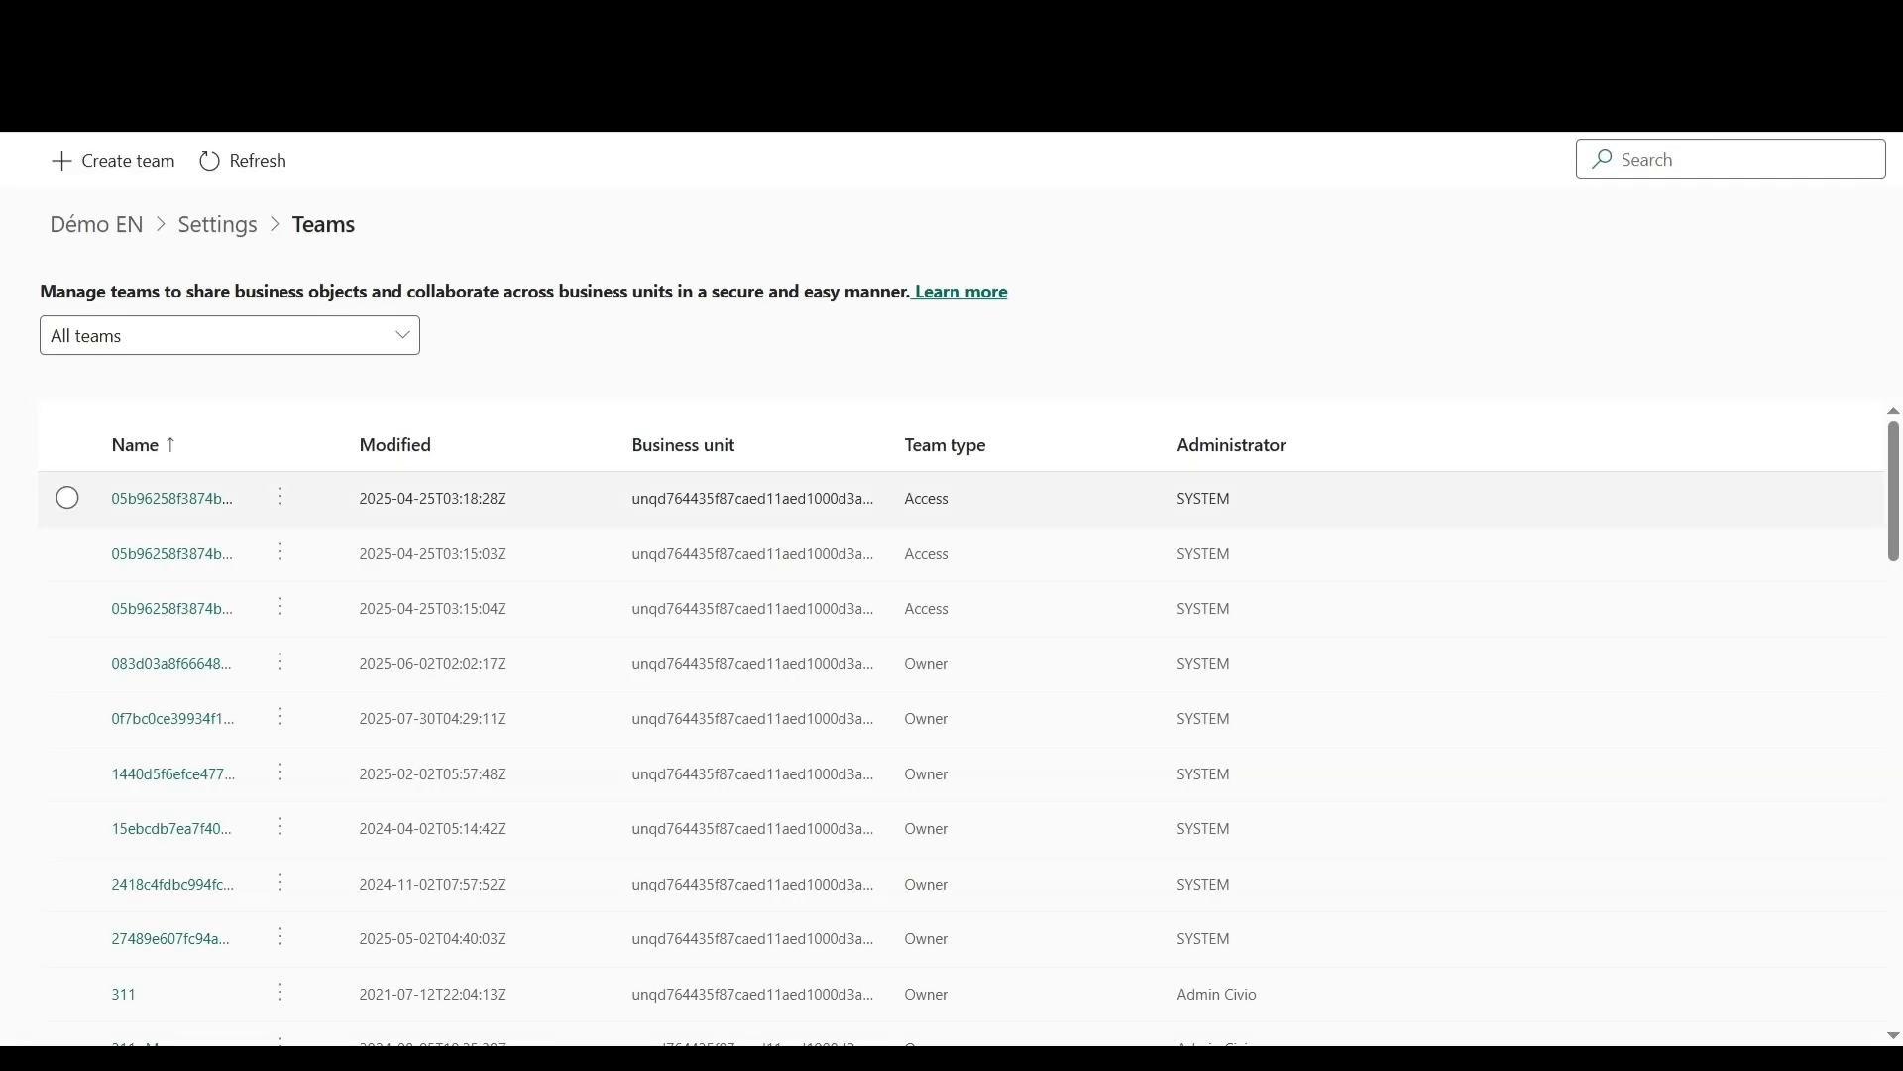
scroll(604, 595, down, 10)
scroll(604, 607, up, 10)
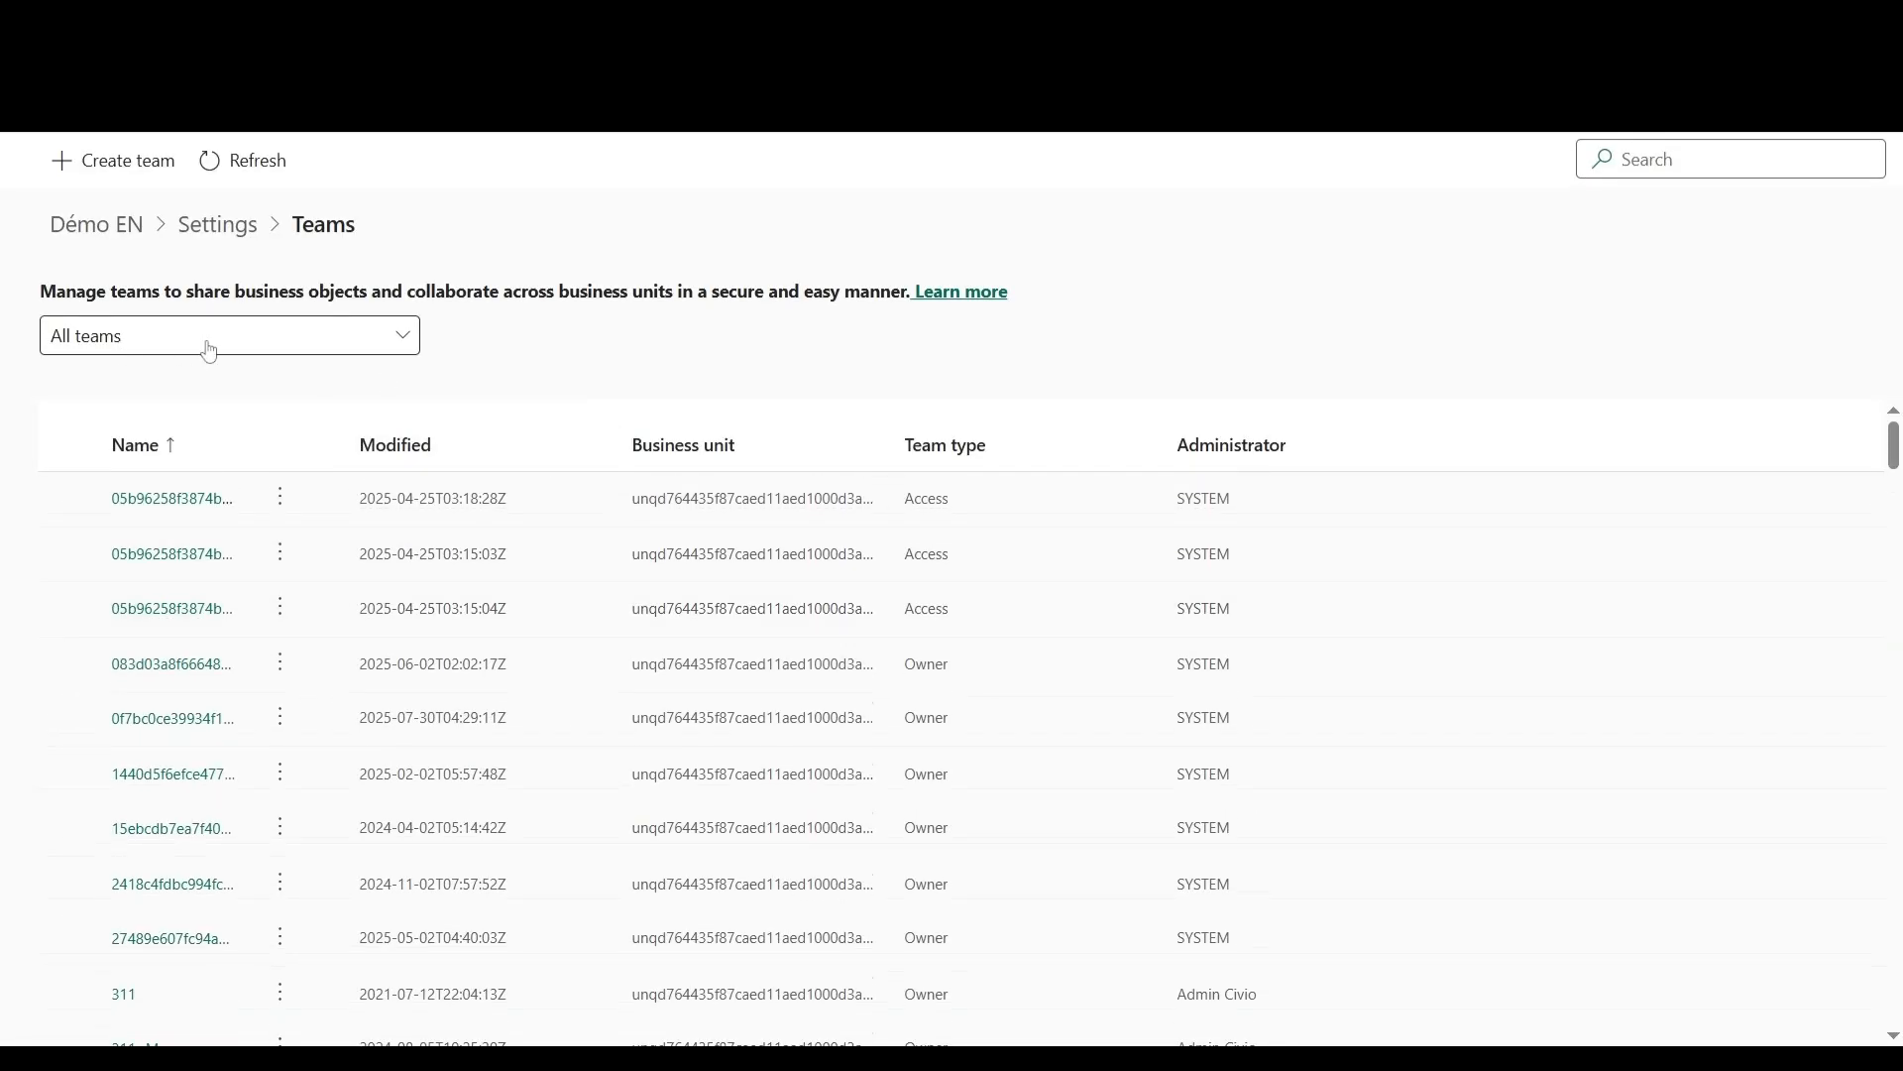
click(315, 340)
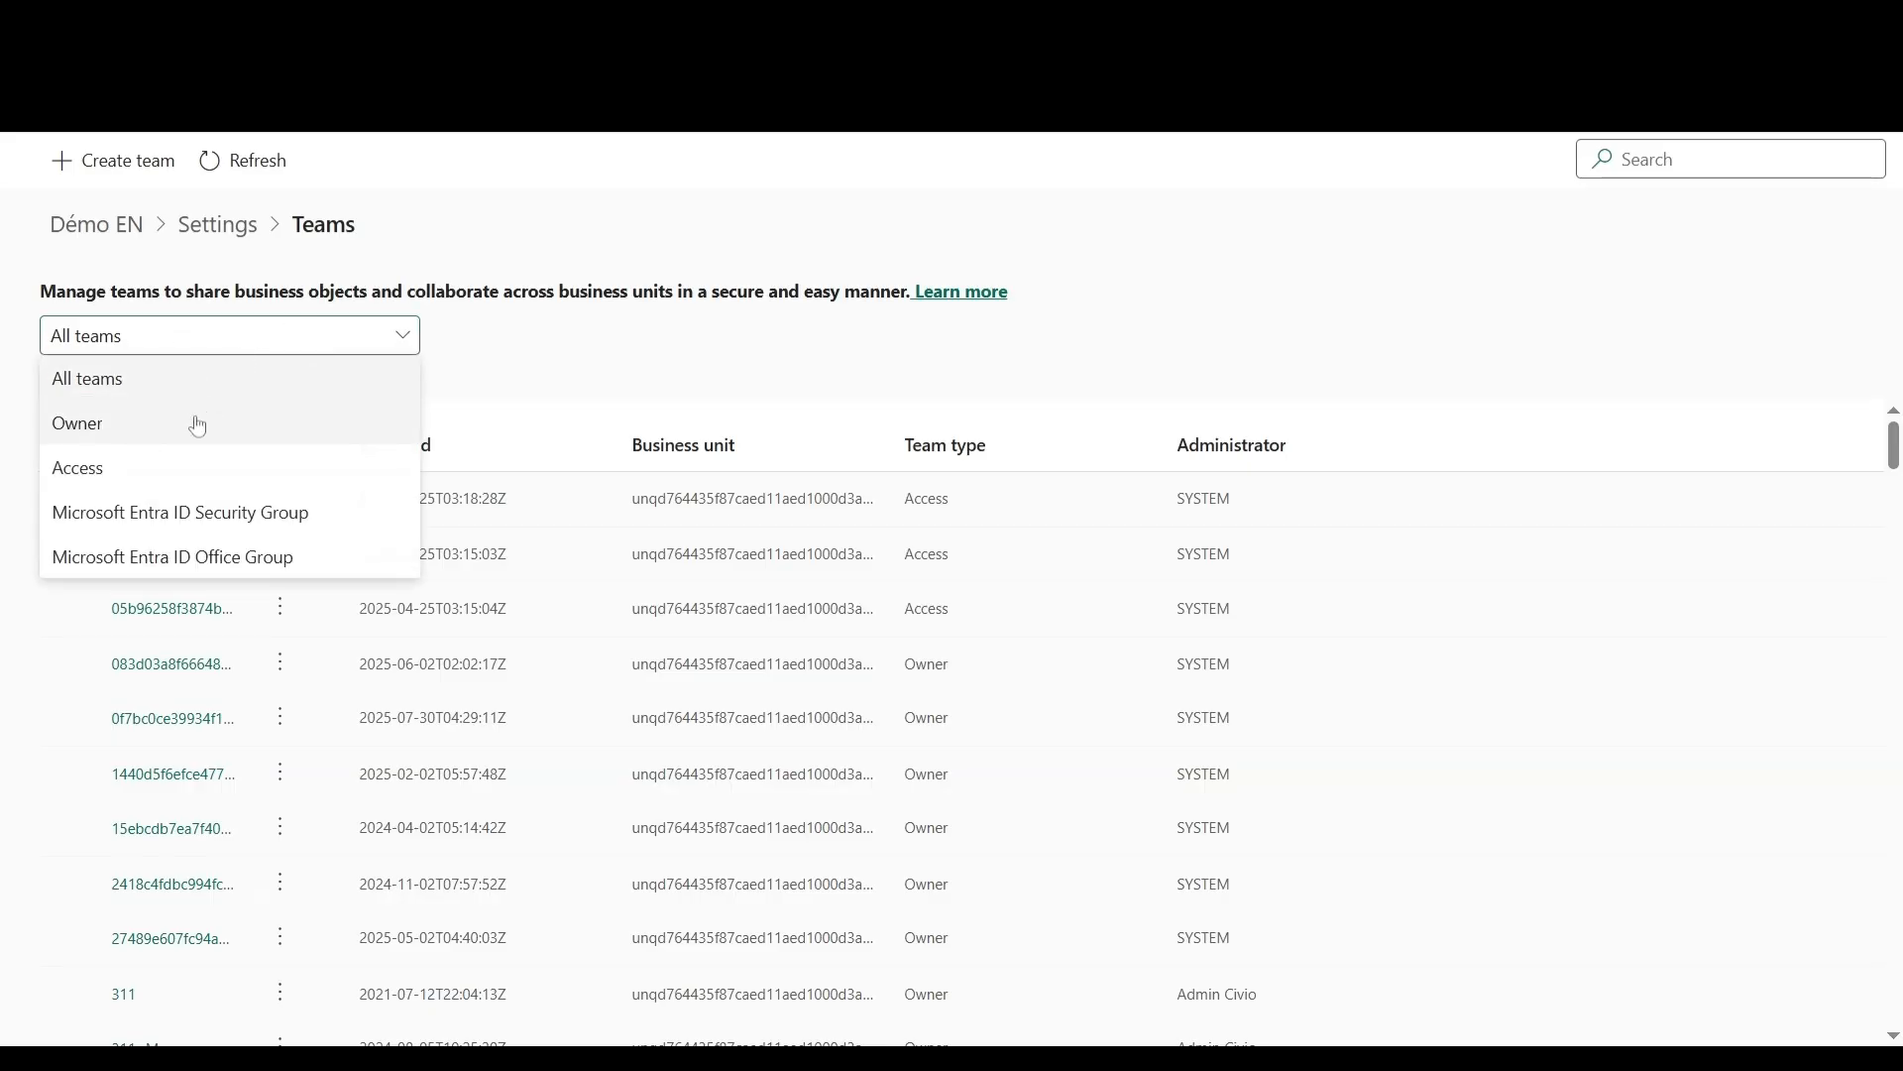
click(199, 425)
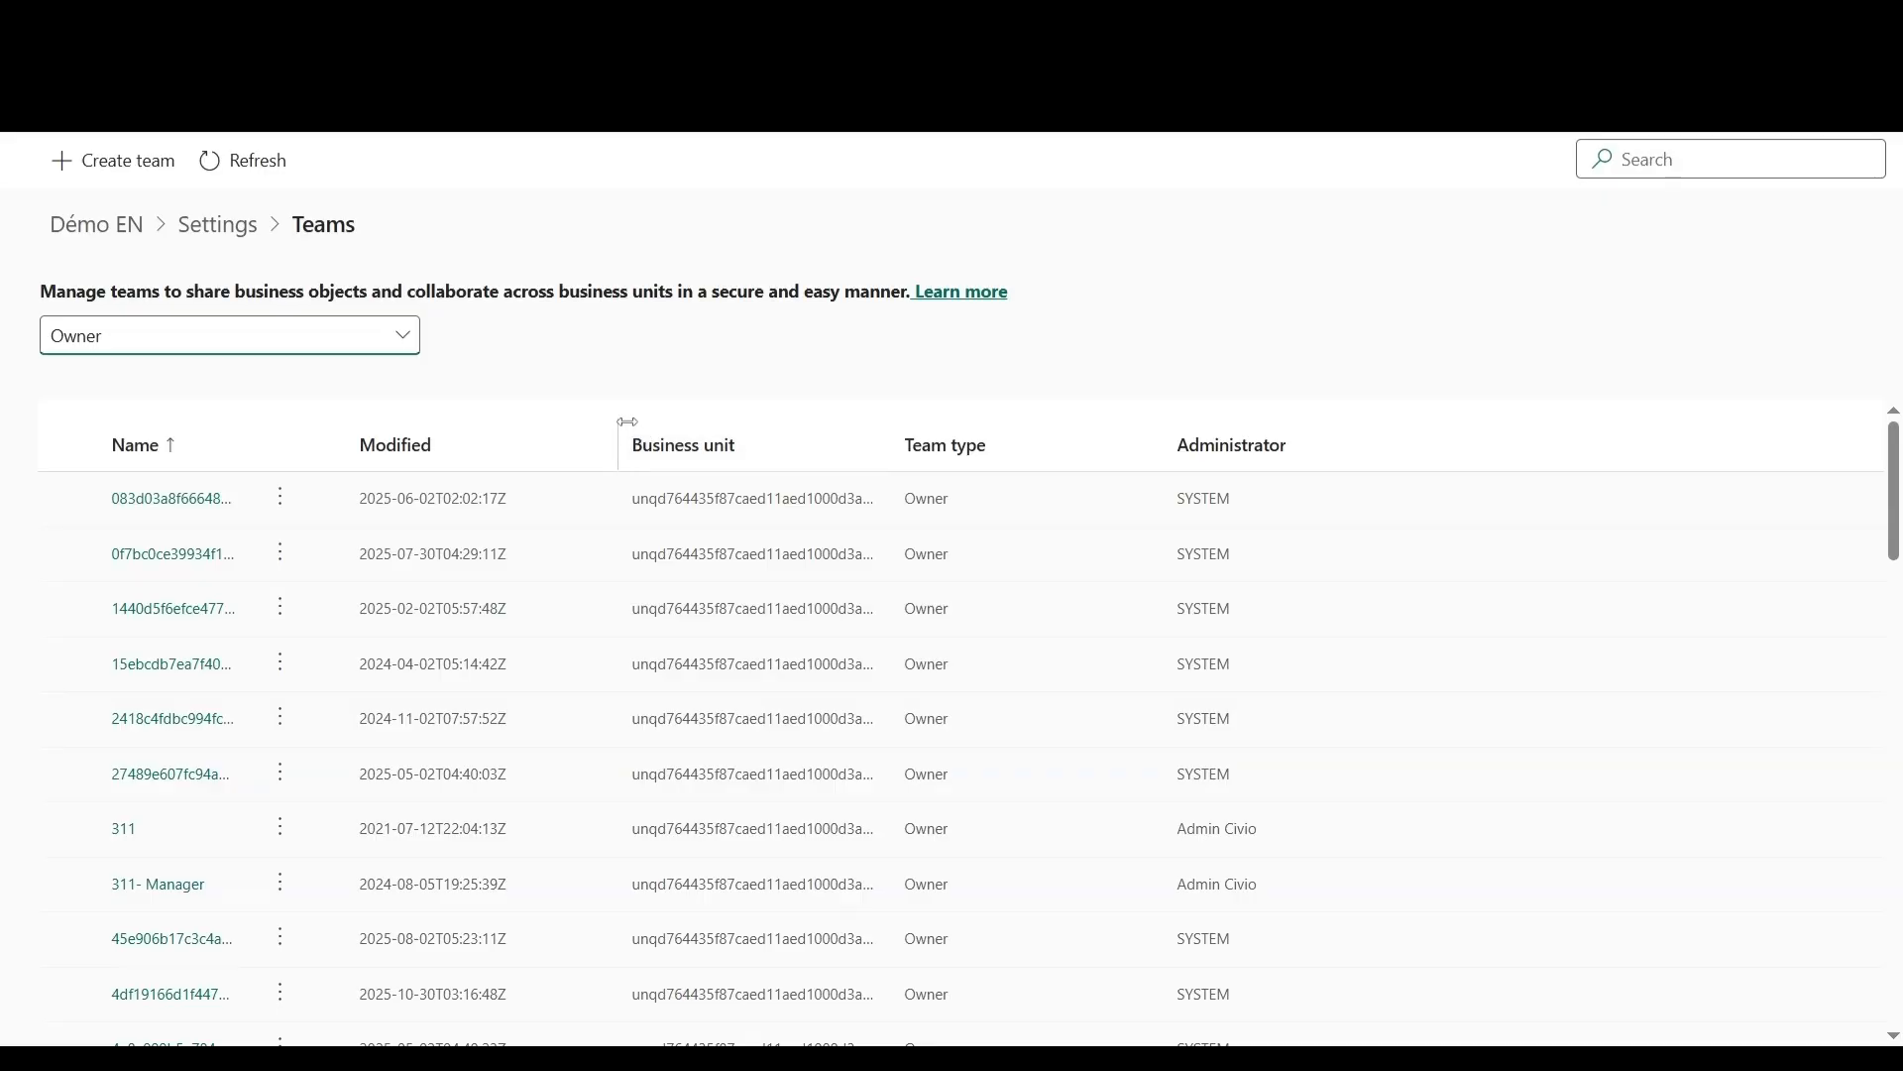
Open the first owner team's record and bring up the lookup of existing users for its team members
click(68, 498)
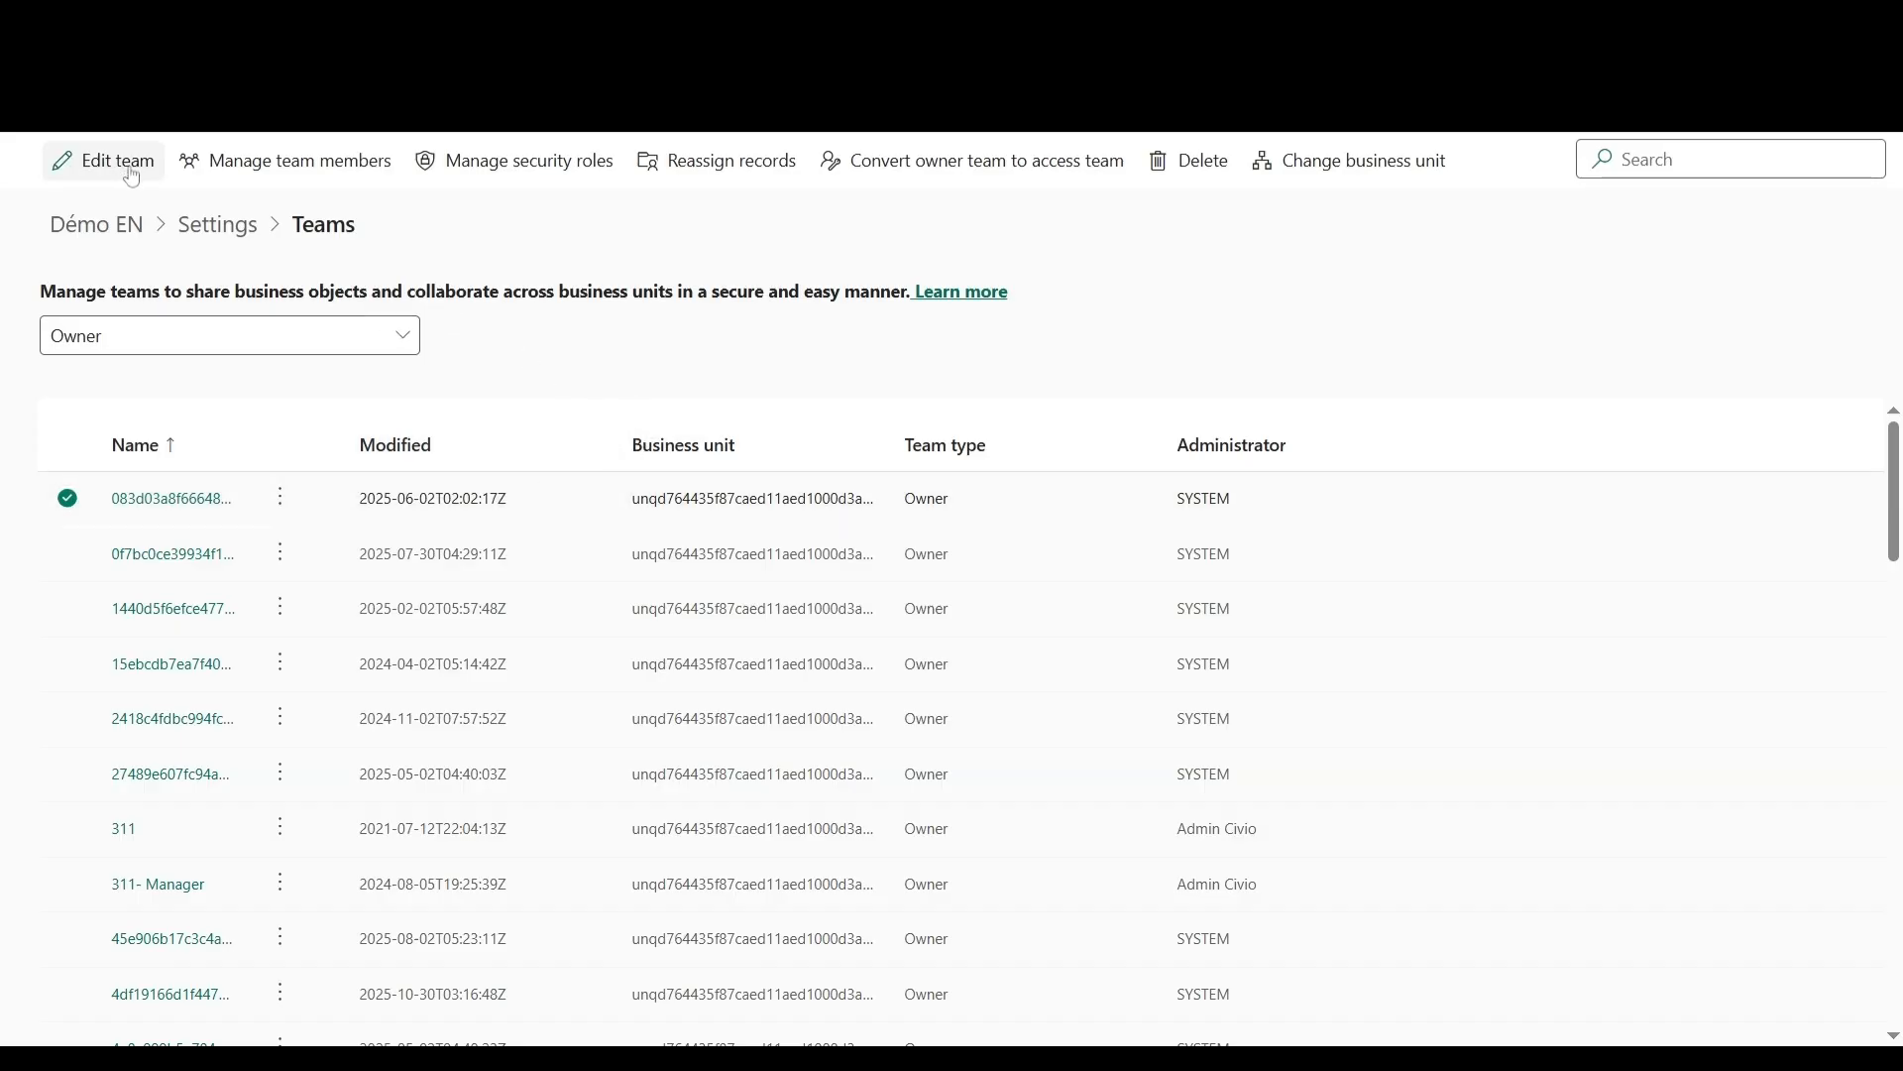
click(171, 497)
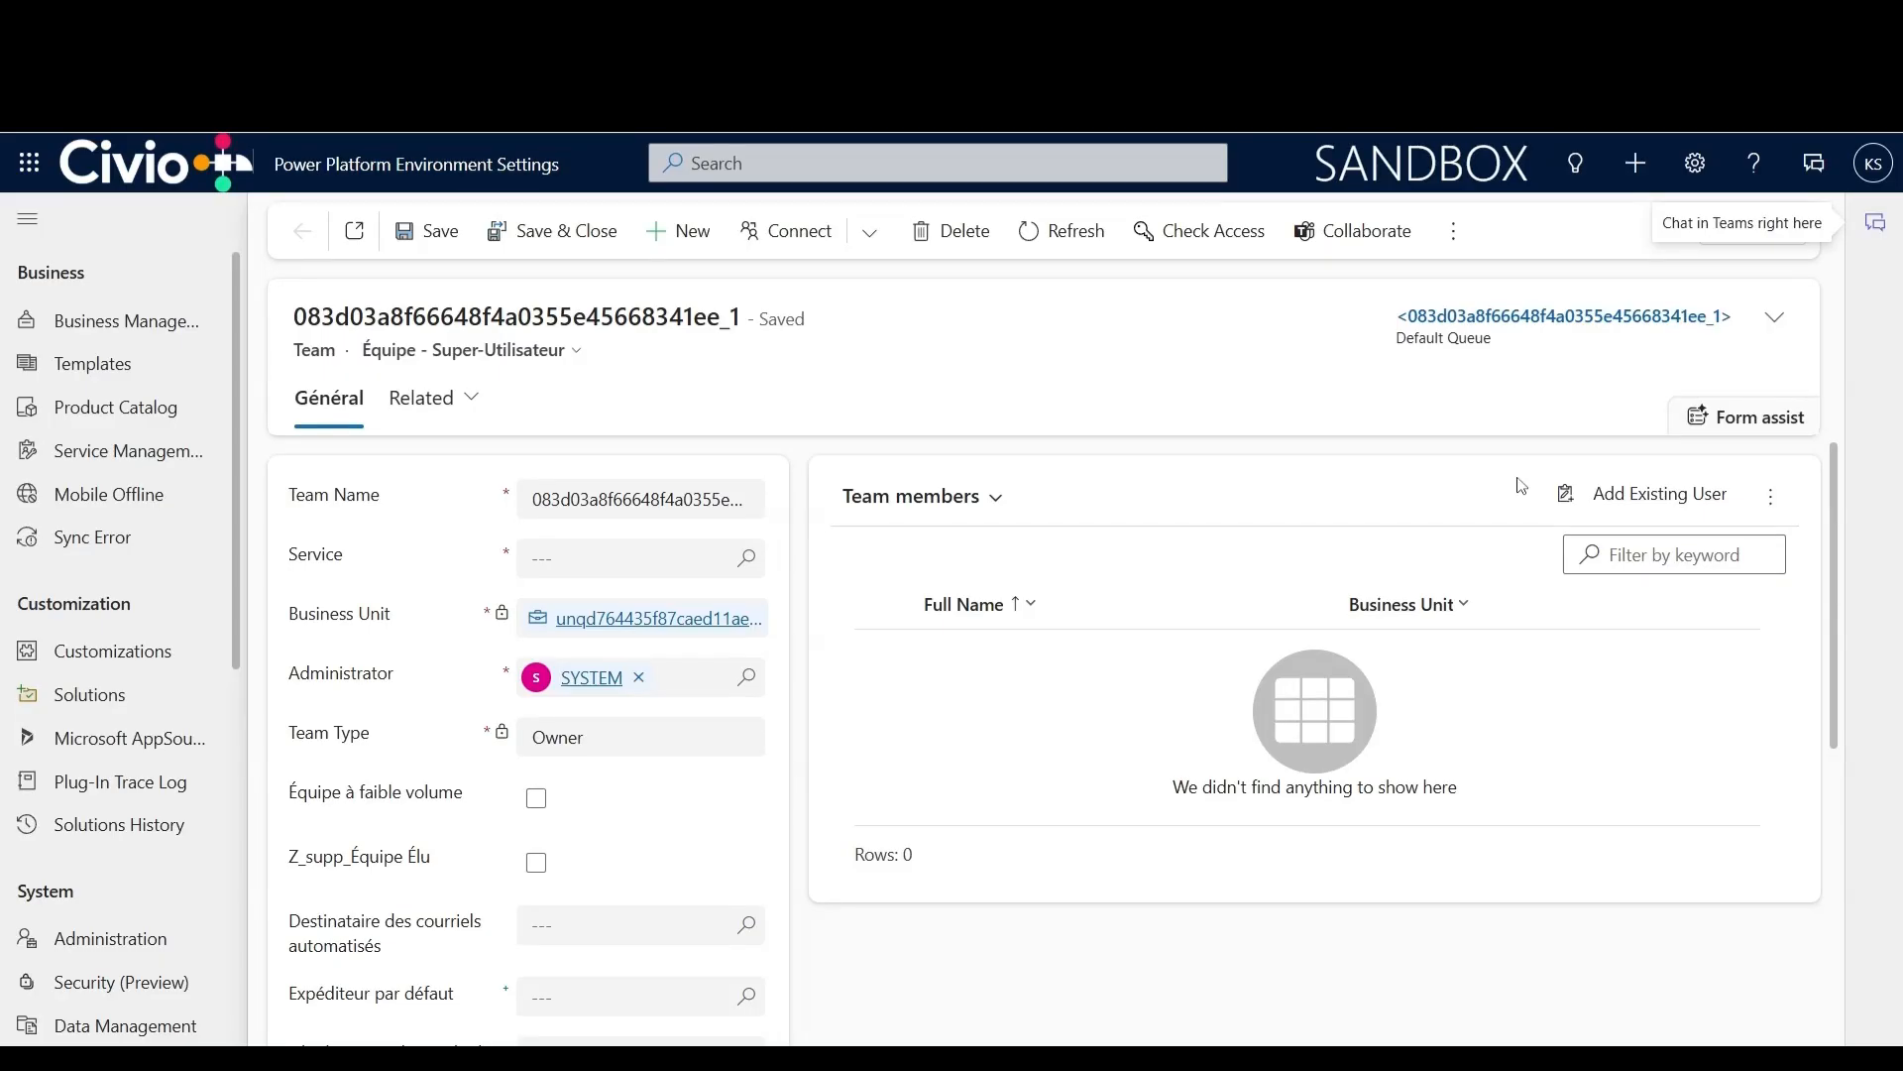
click(1651, 503)
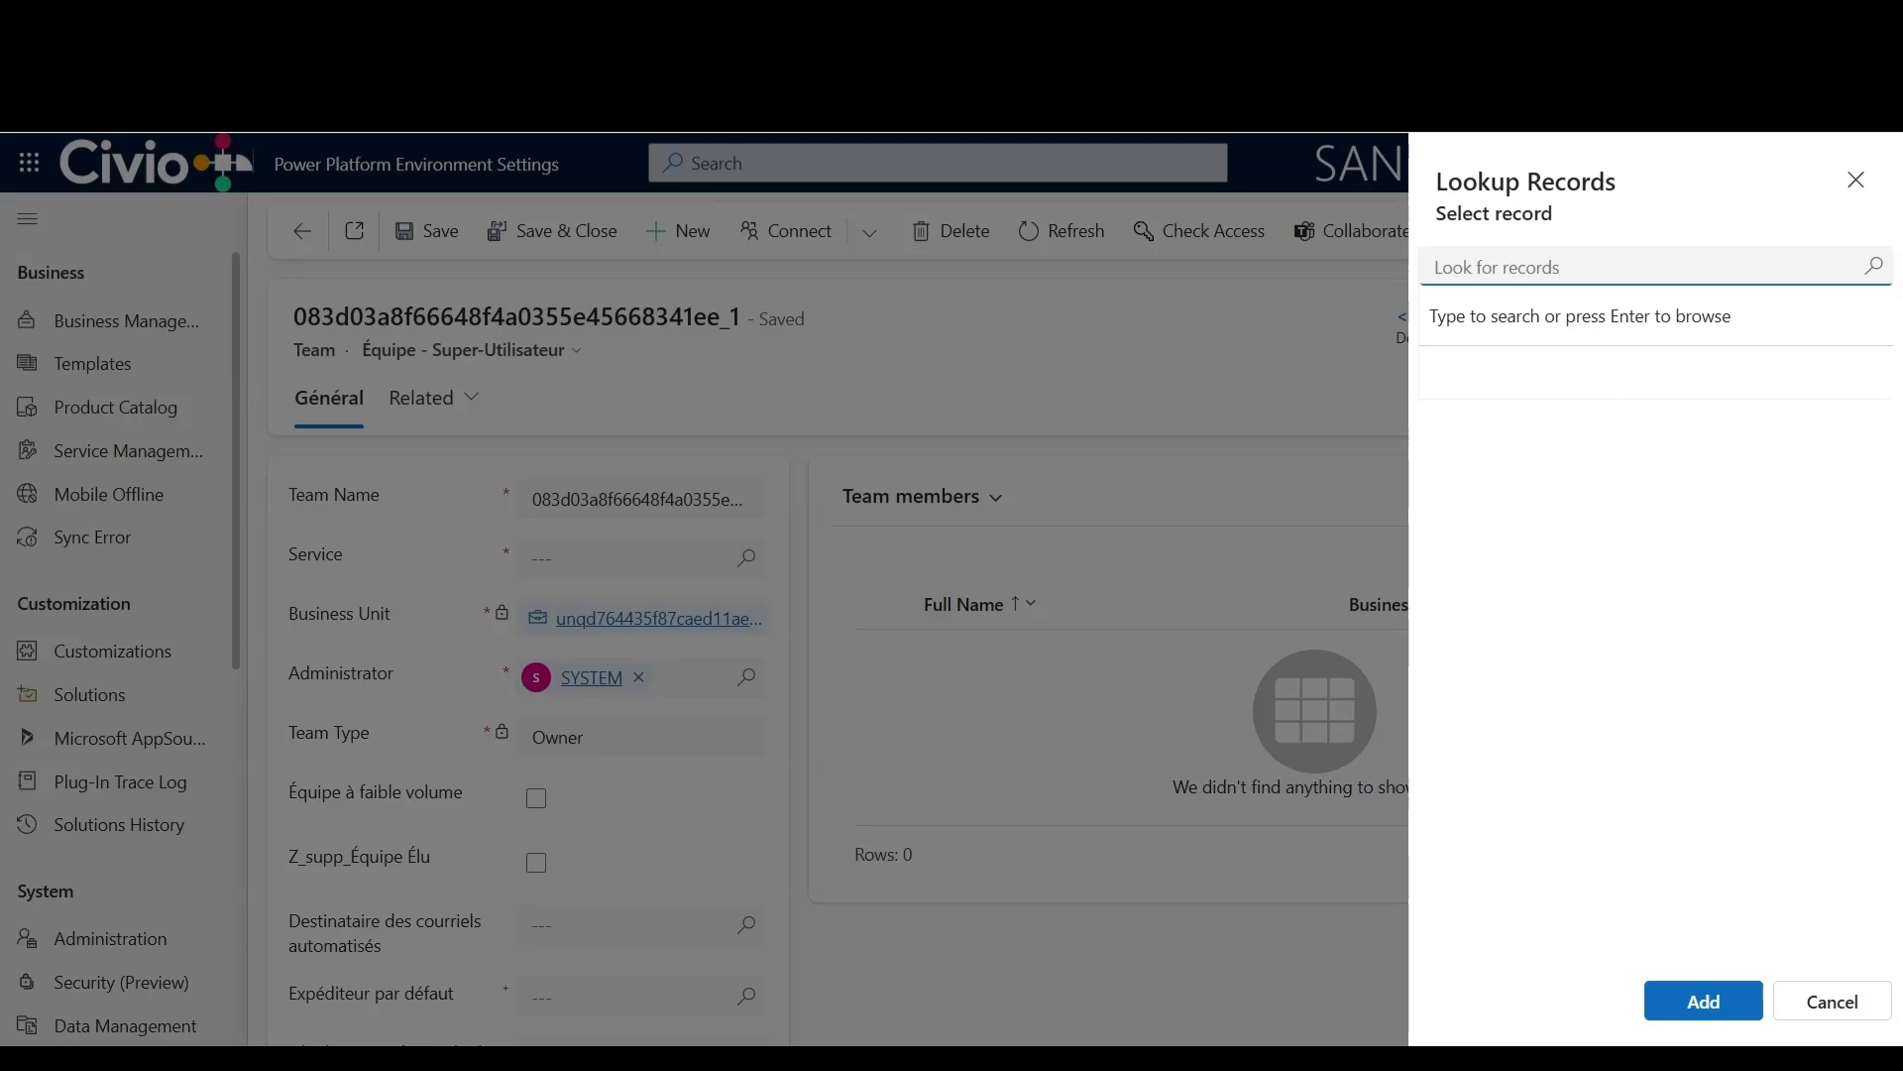
click(1872, 279)
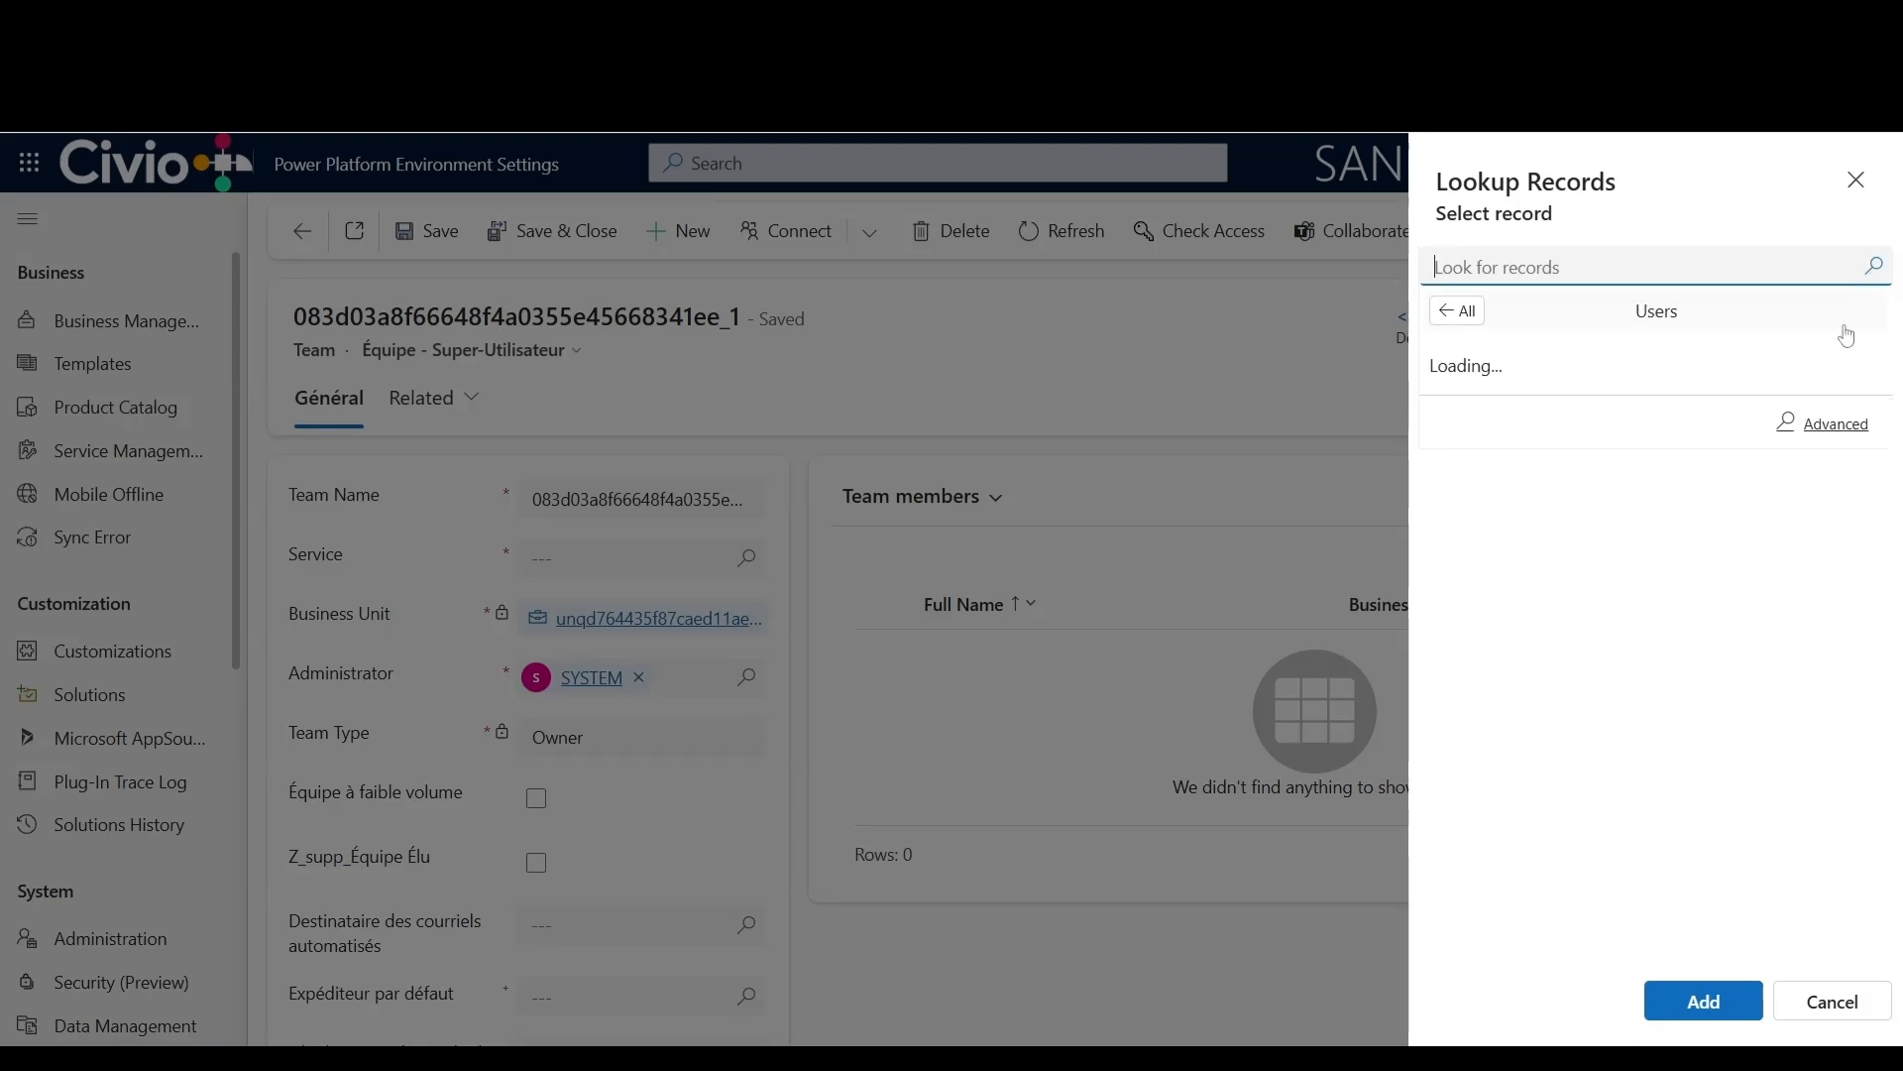
Browse the users available as team members and cancel the lookup without adding anyone
scroll(1702, 487, down, 3)
scroll(1702, 488, down, 5)
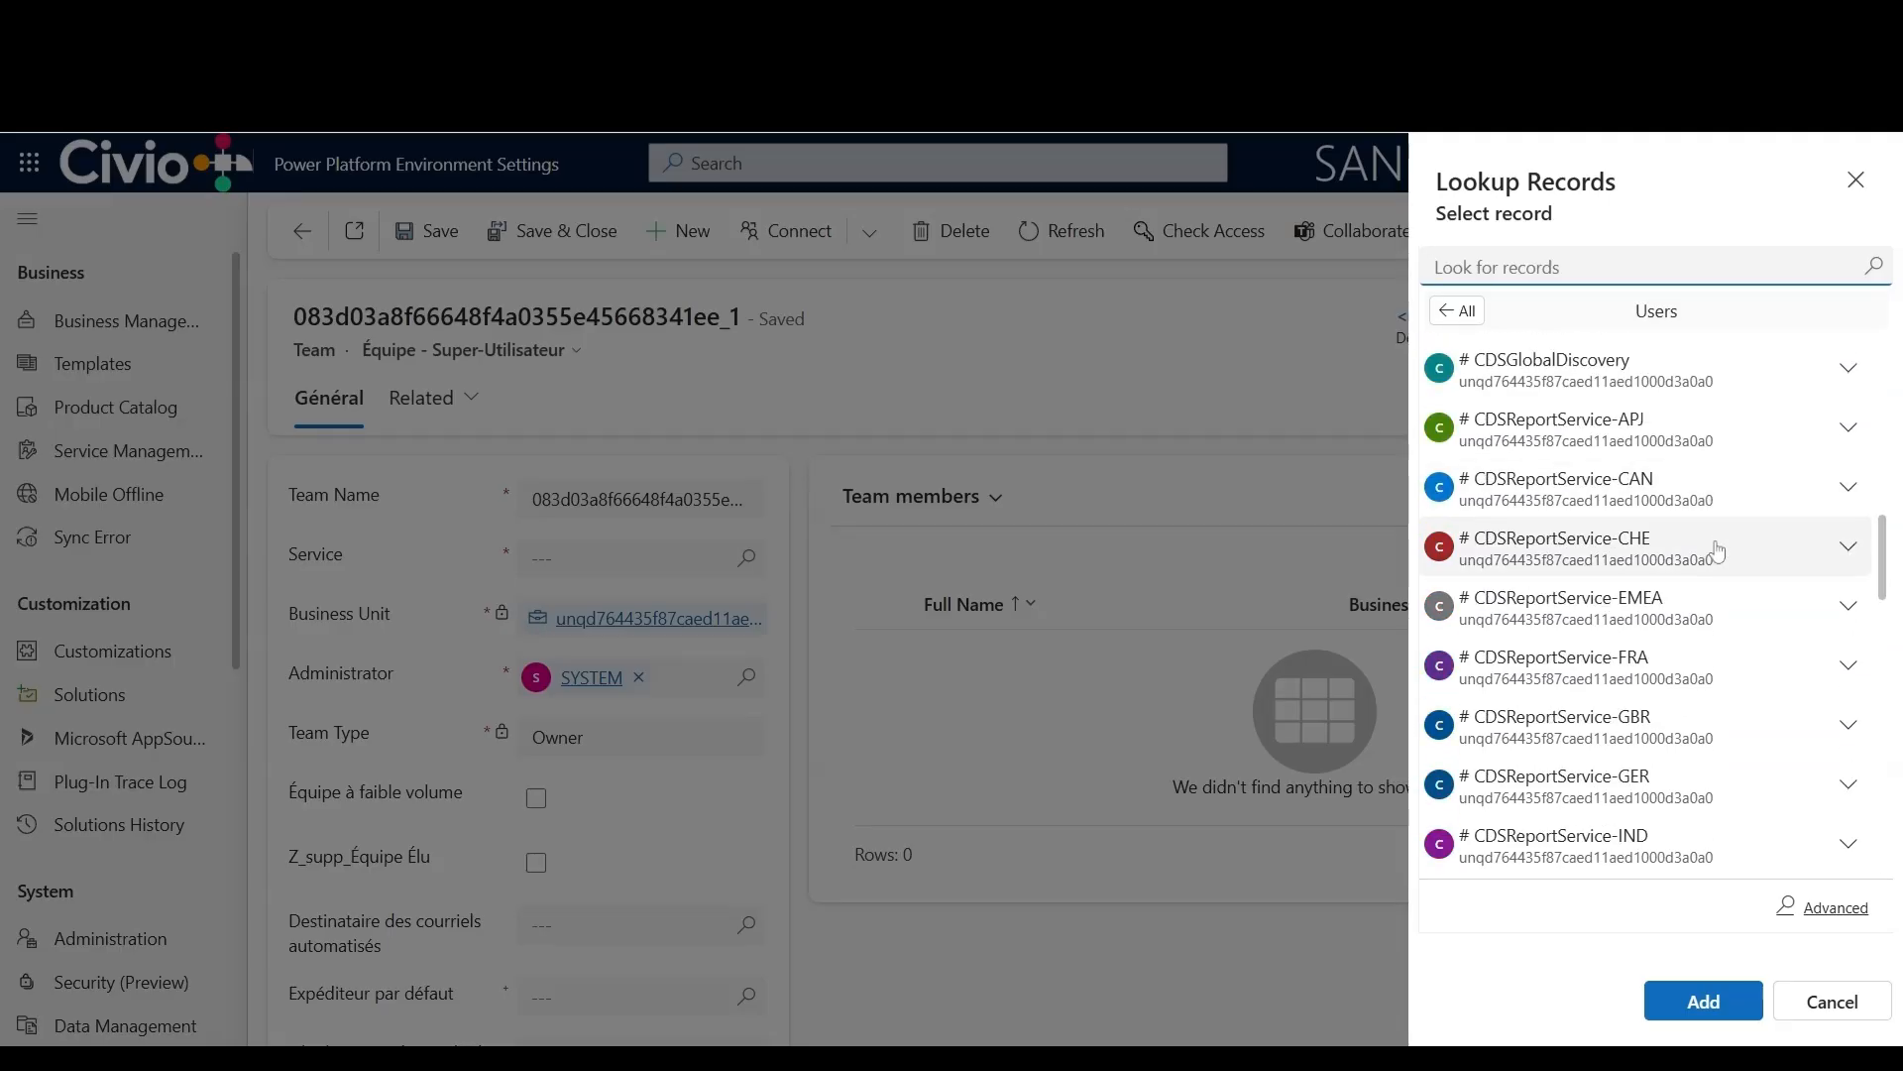
scroll(1718, 551, up, 5)
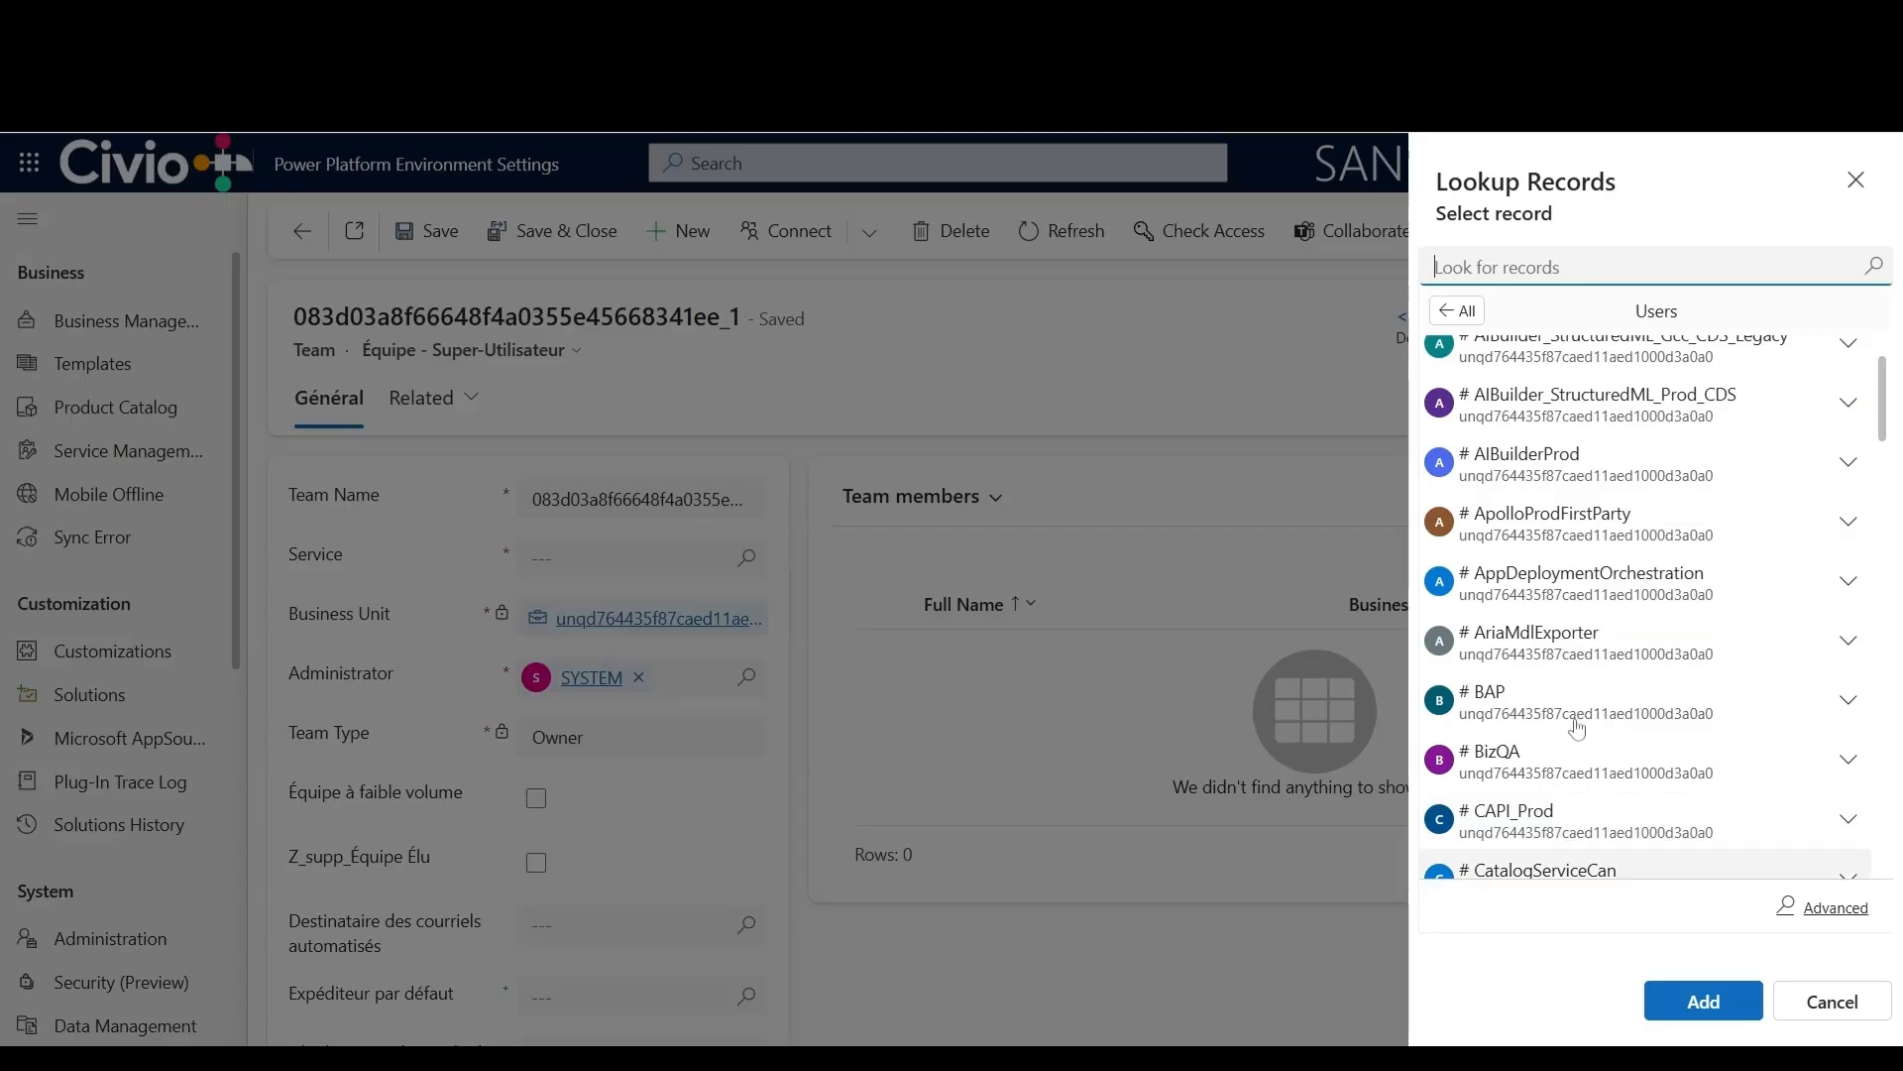
scroll(1703, 595, up, 2)
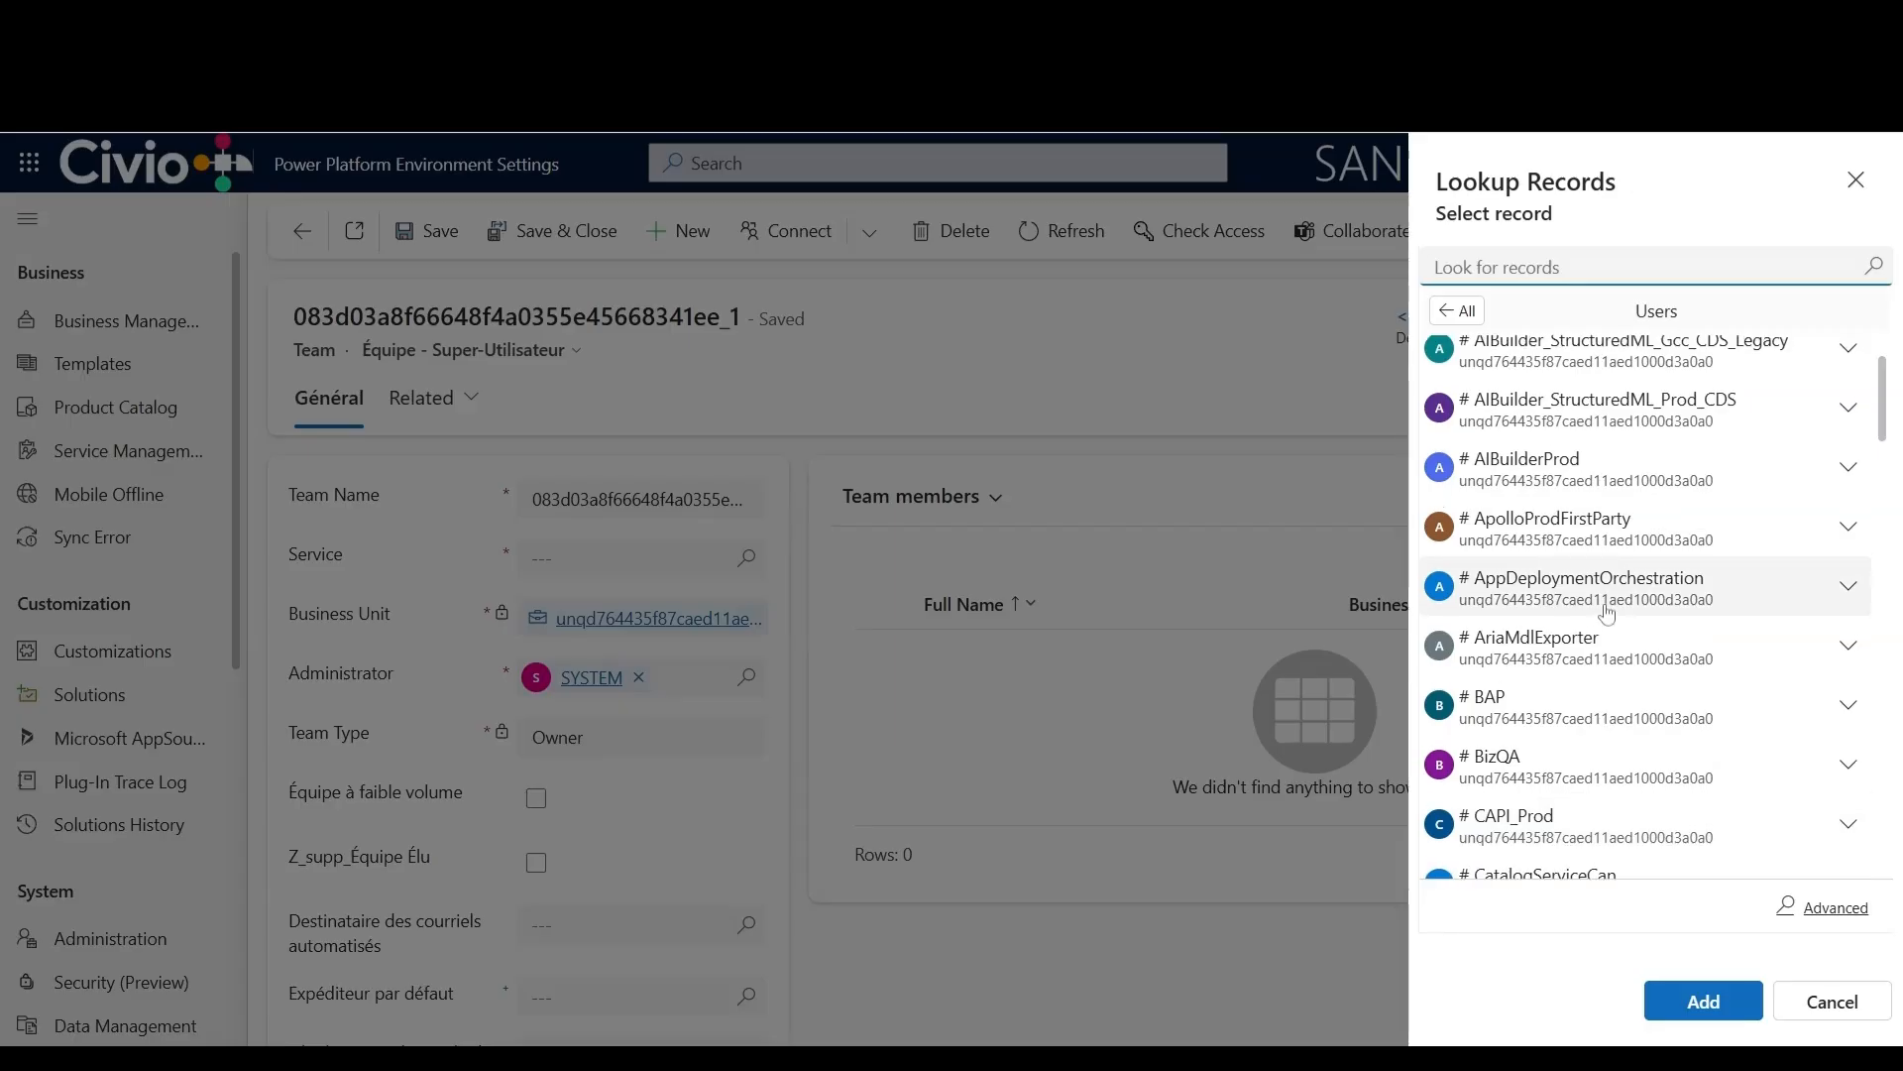
click(1669, 219)
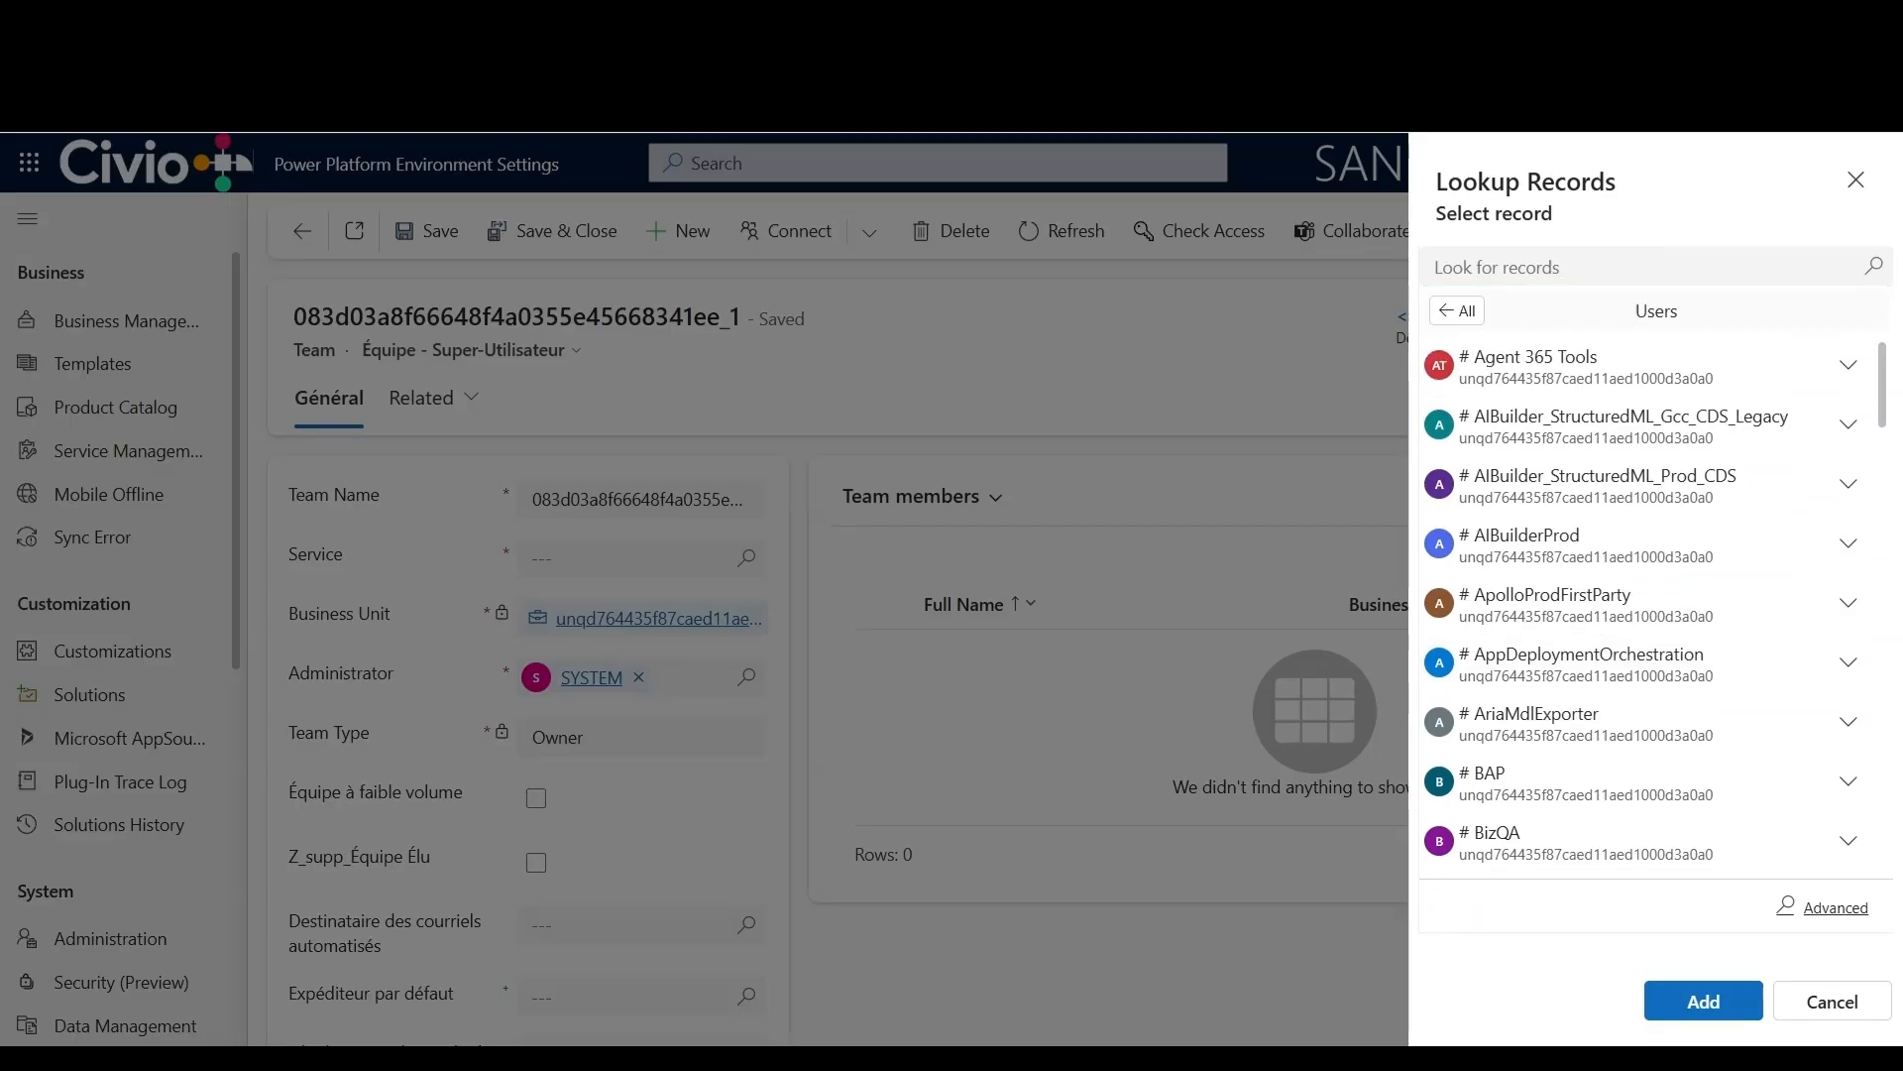
click(1817, 1006)
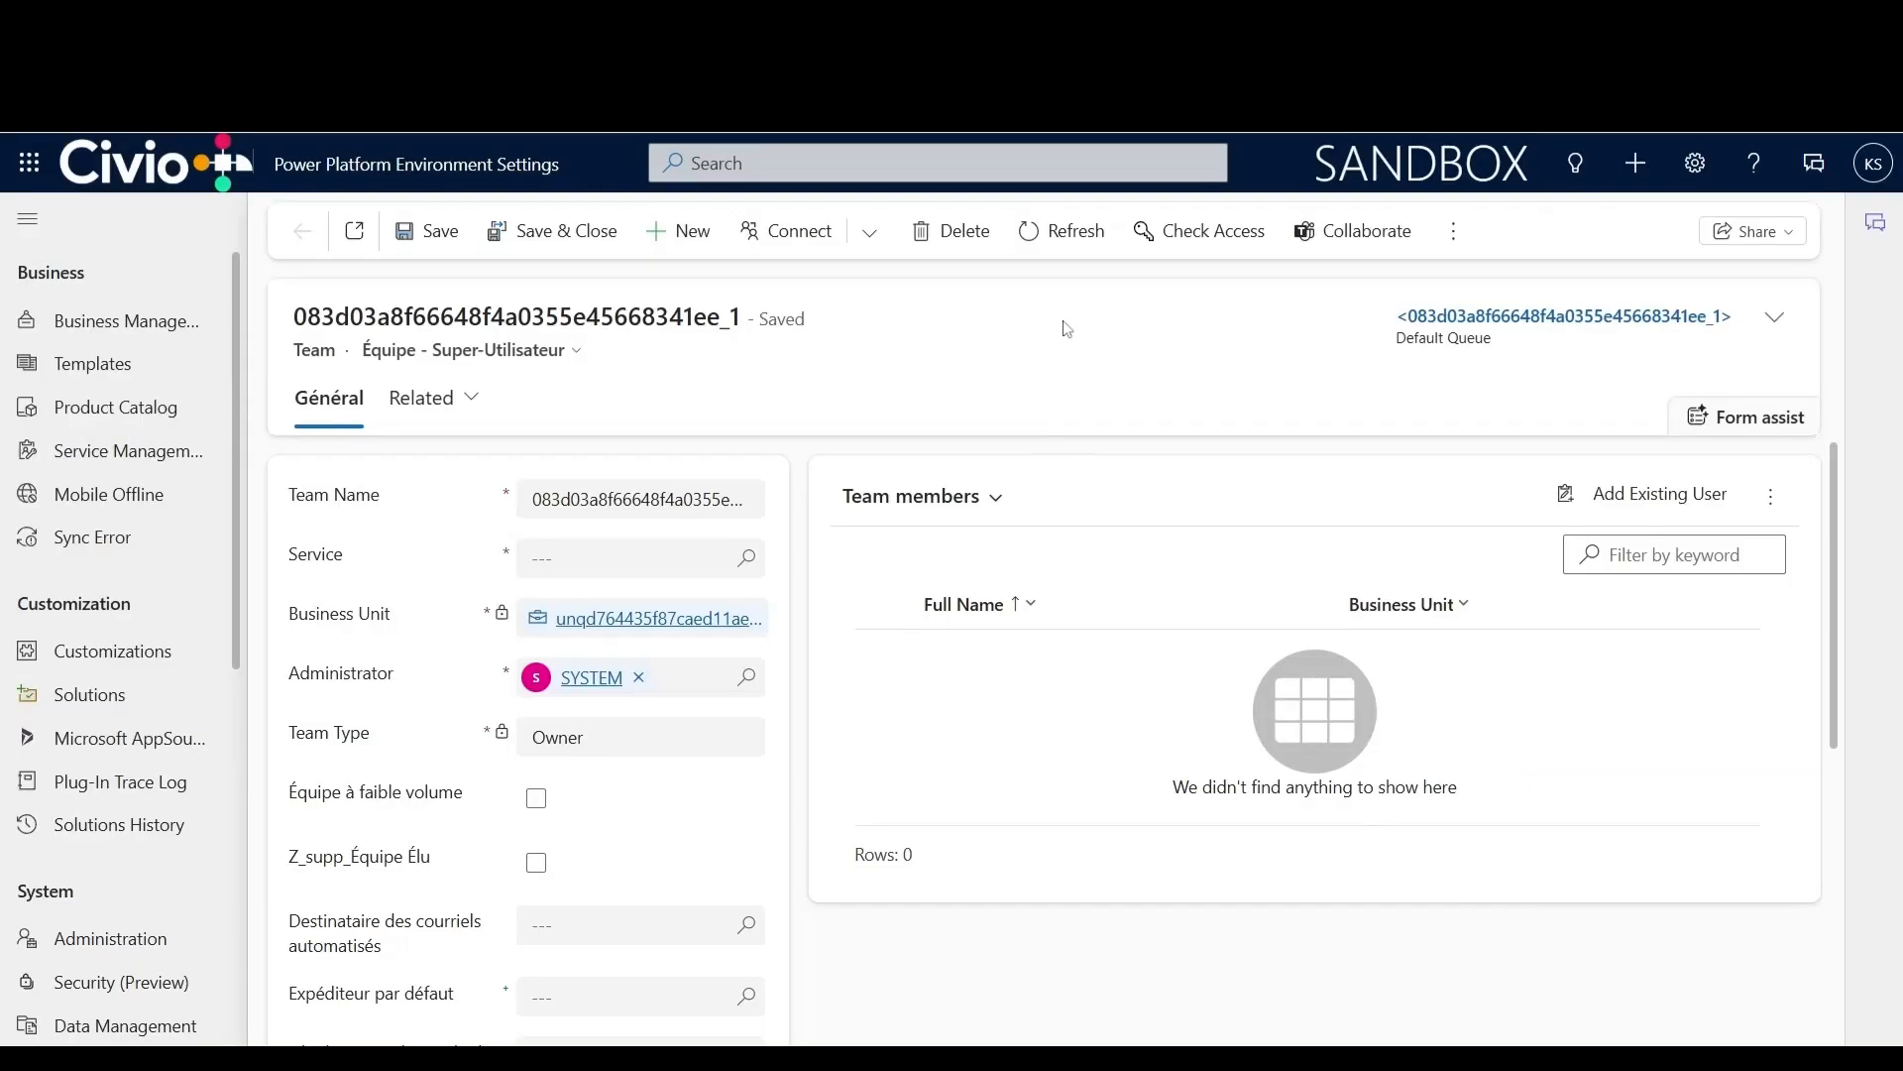